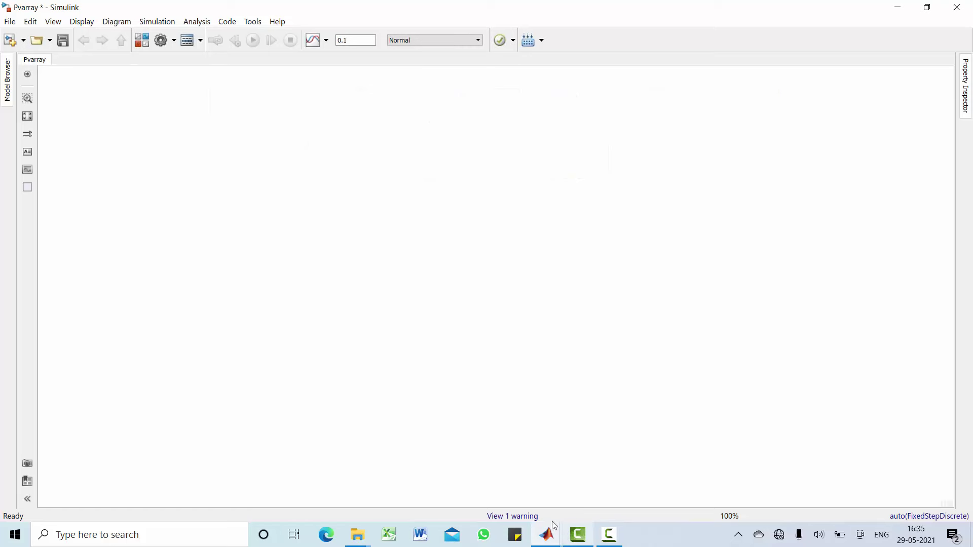
Step: Add the PV Array block found by a 'pv array' library search to the Pvarray model, up-left of centre
click(141, 40)
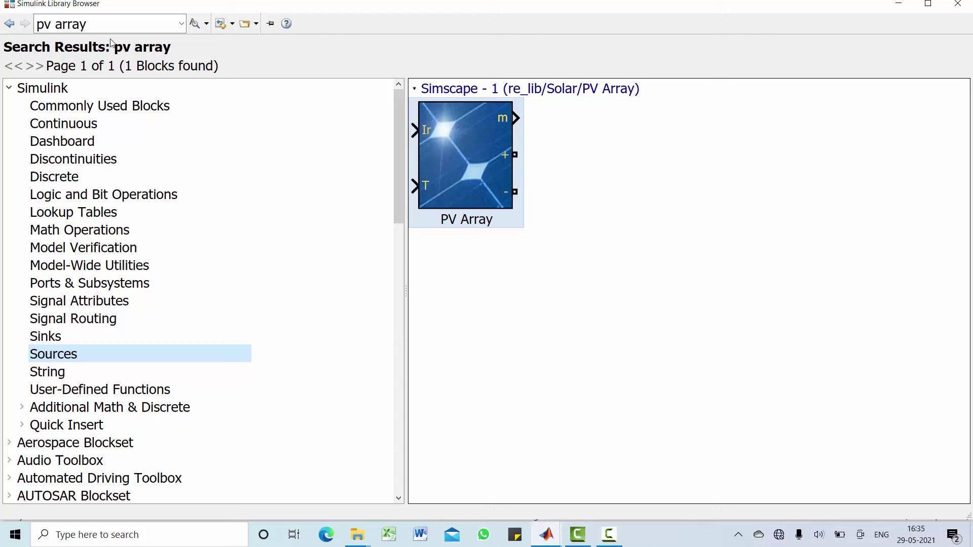
click(90, 27)
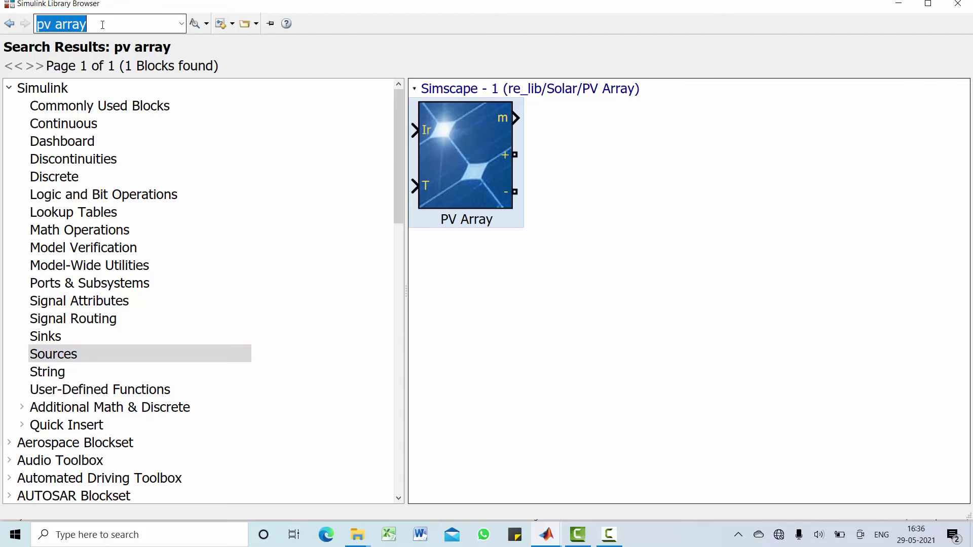
right_click(464, 170)
click(486, 178)
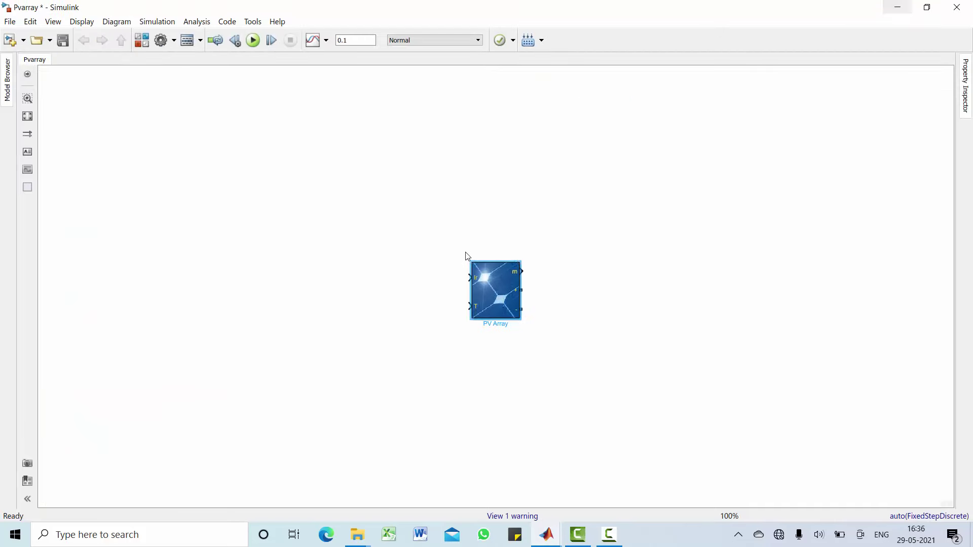
drag(495, 289, 291, 229)
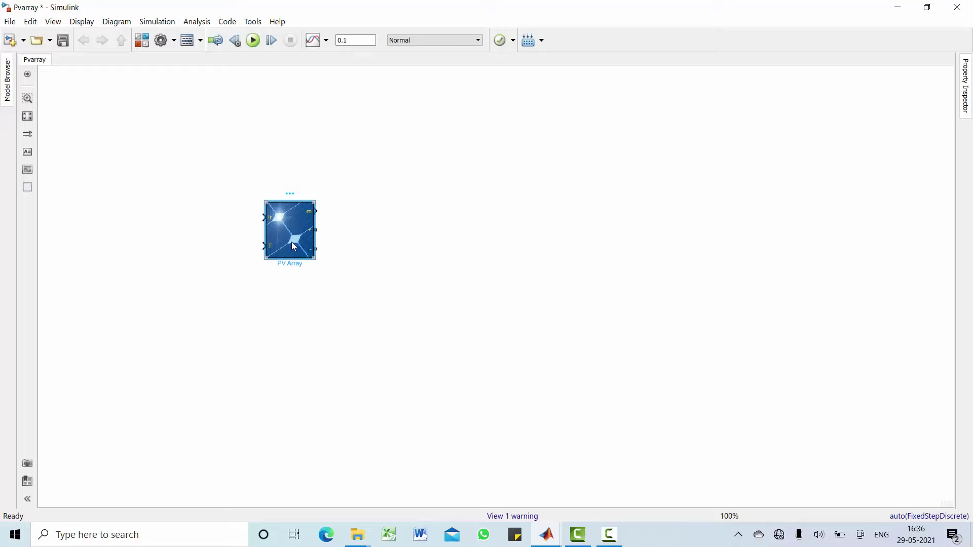
Step: Set the PV Array module to SunPower SPR-295E-WHT-D, with 40 parallel strings of 10 series modules
double_click(291, 242)
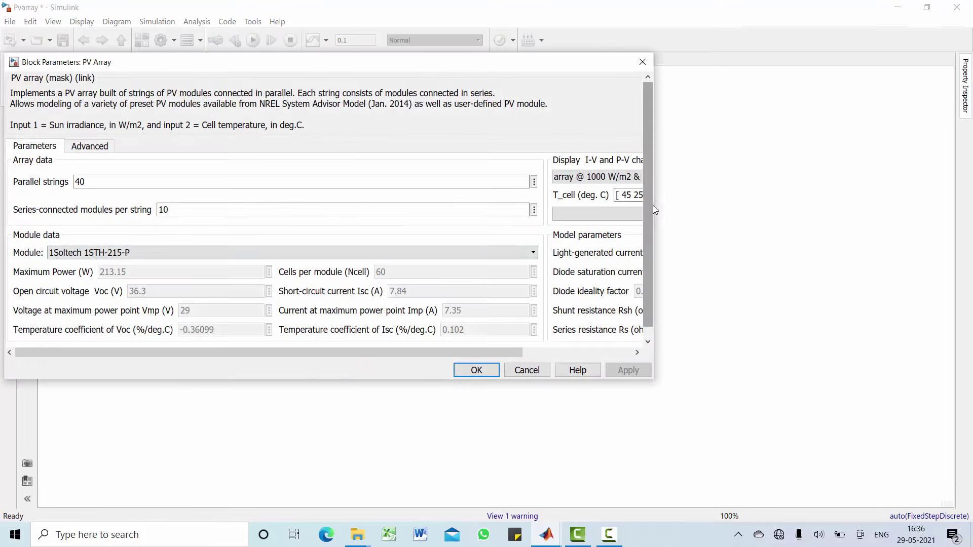
drag(652, 205, 871, 217)
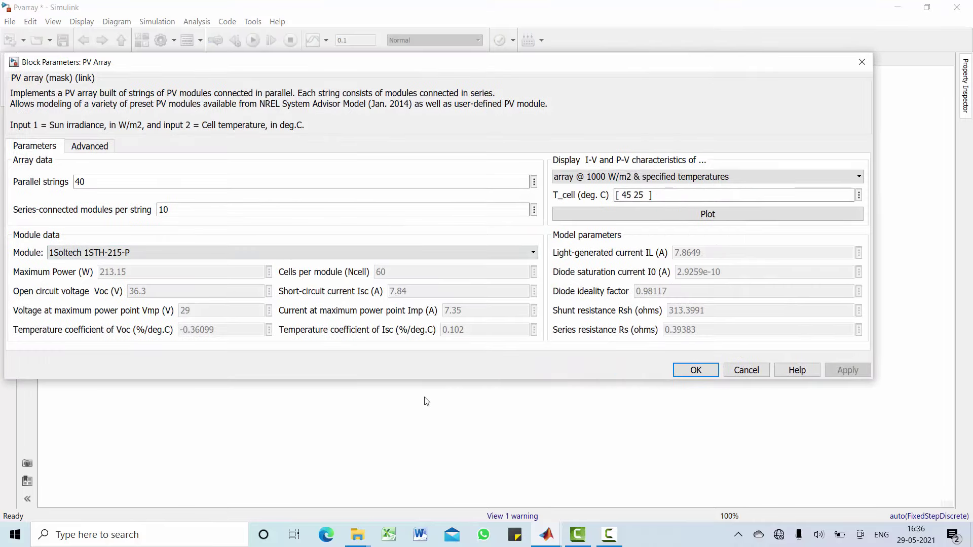
double_click(451, 66)
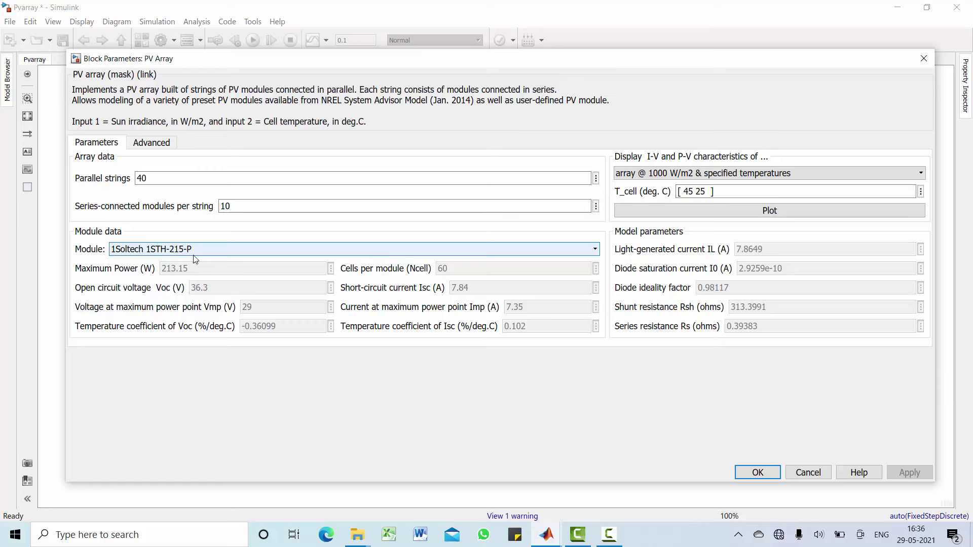
click(596, 249)
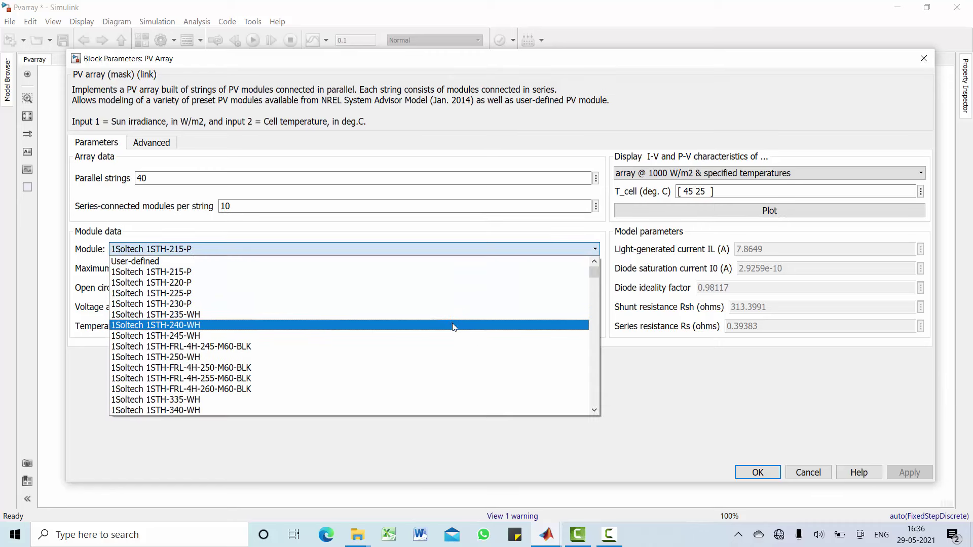
scroll(454, 327, down, 3)
scroll(455, 328, down, 20)
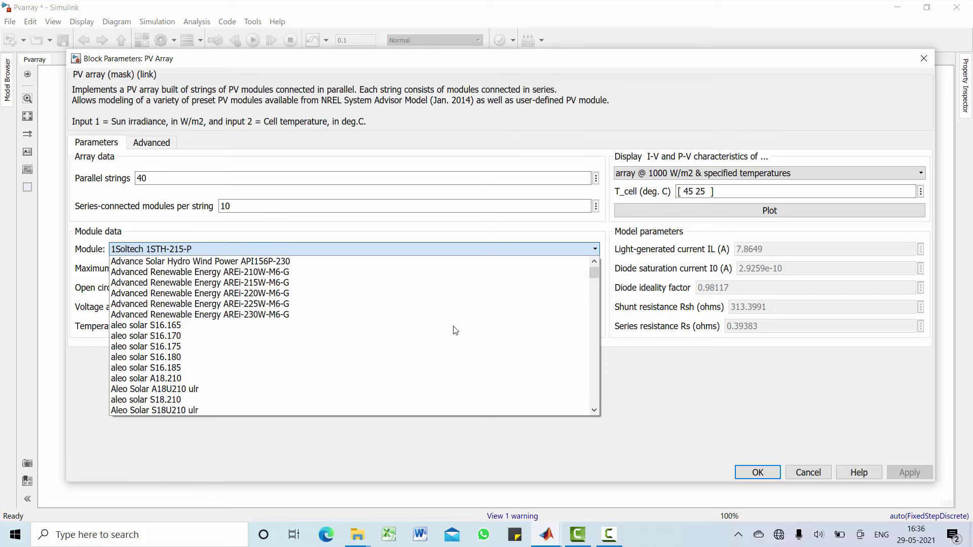
scroll(456, 331, down, 2)
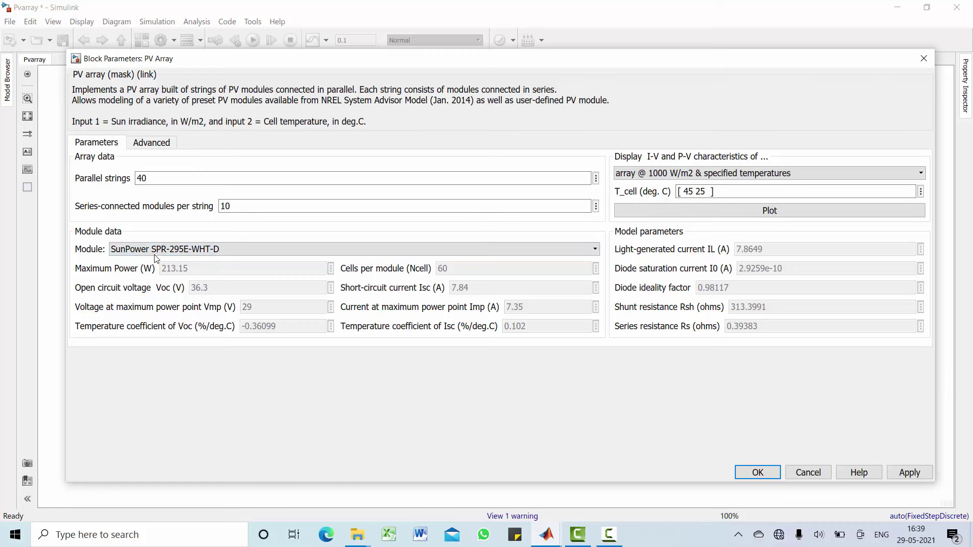
mouse_move(208, 256)
mouse_down()
mouse_move(225, 261)
mouse_move(167, 284)
mouse_move(177, 283)
mouse_up()
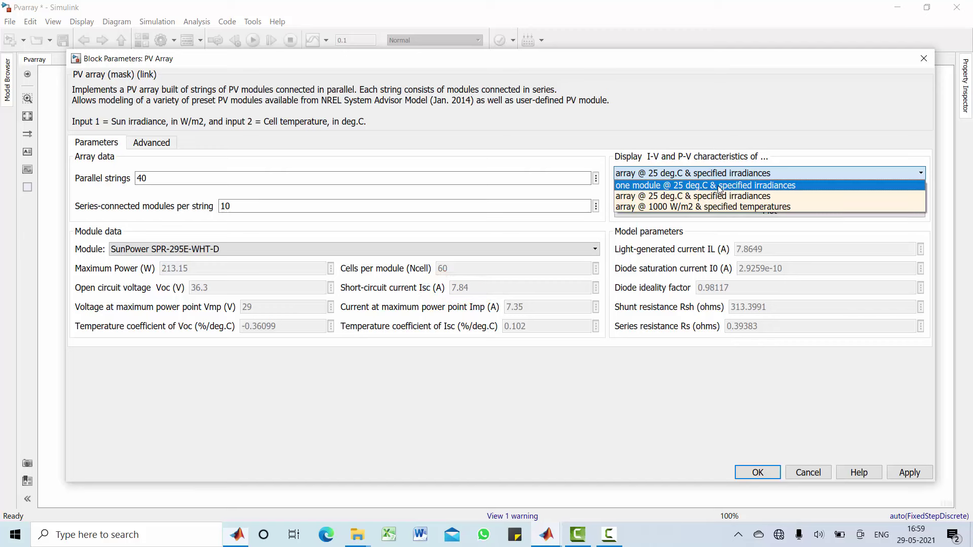
Step: Plot and review one module's I-V and P-V curves at 25 deg.C and specified irradiances, then close the figure
click(719, 185)
click(767, 210)
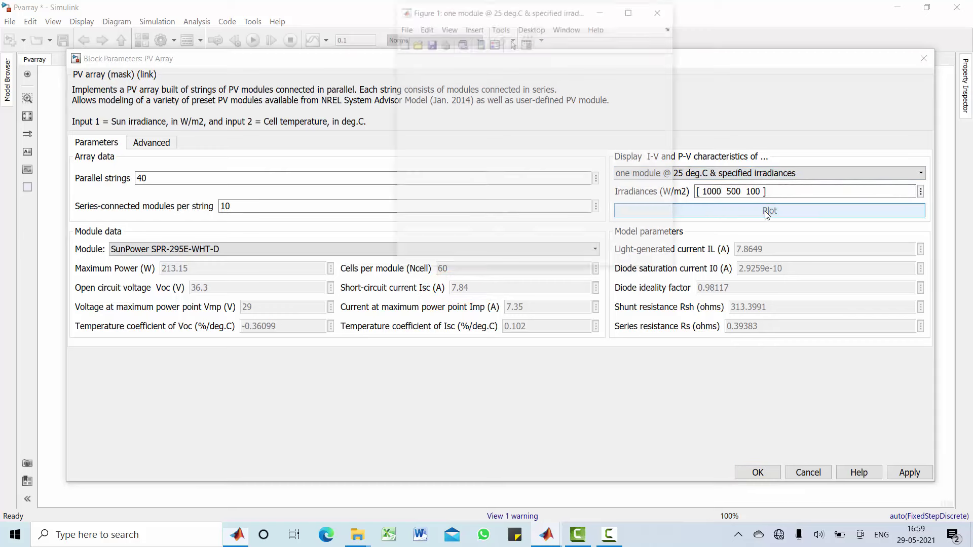
drag(588, 19, 826, 16)
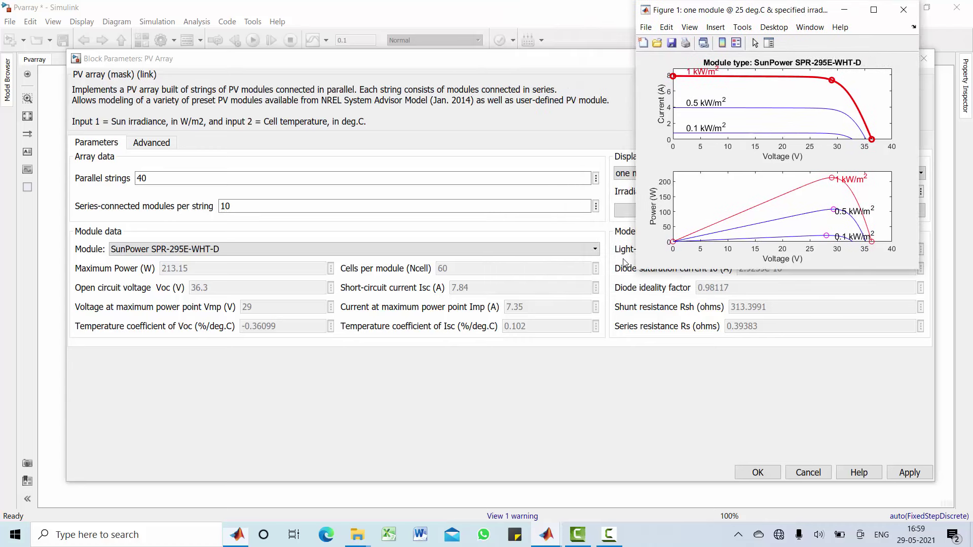
mouse_move(831, 83)
mouse_move(835, 181)
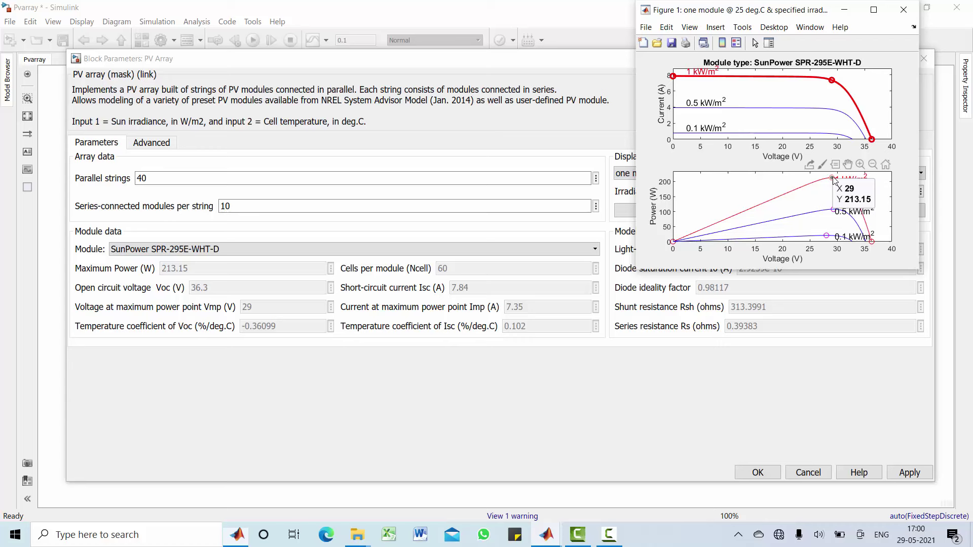
click(906, 19)
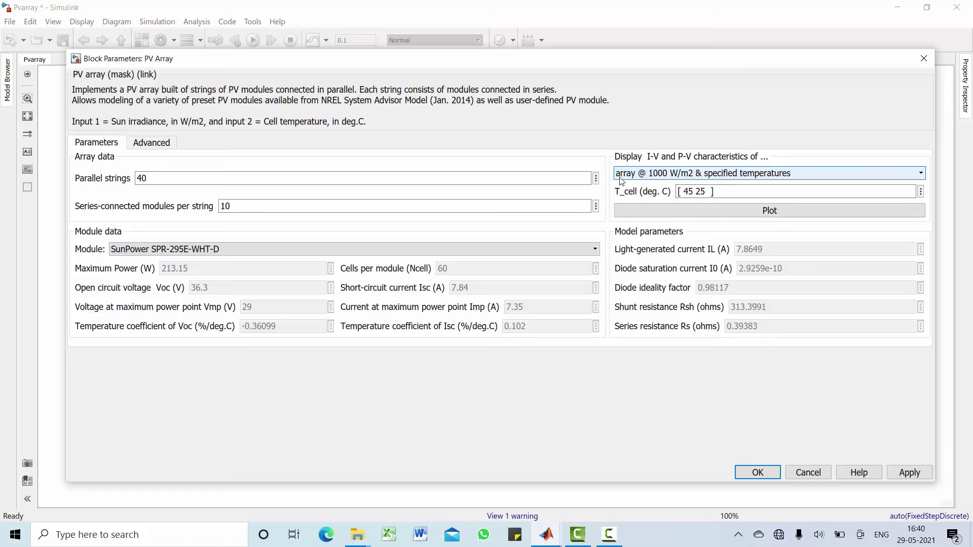
Step: Plot the whole array's I-V and P-V curves at 45 and 25 °C and read their data tips
click(693, 188)
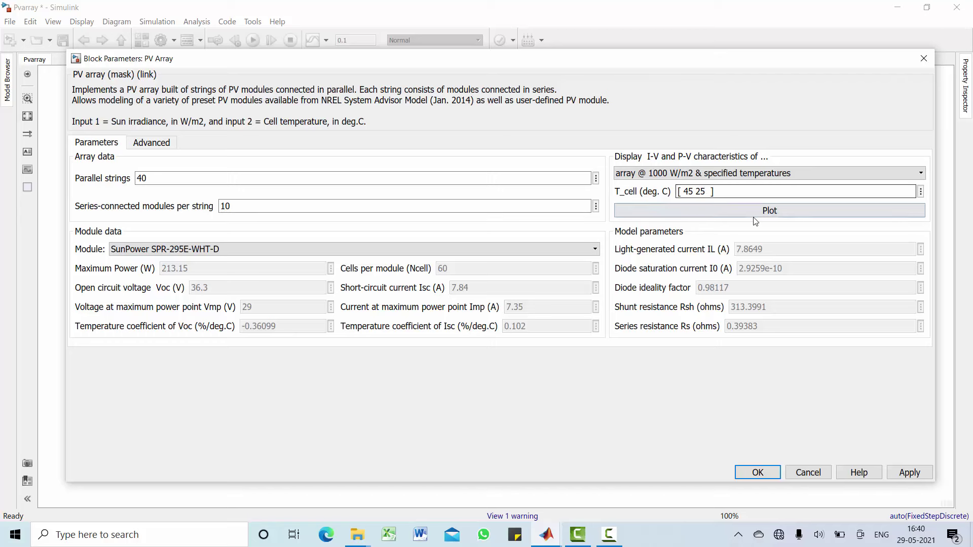
click(765, 213)
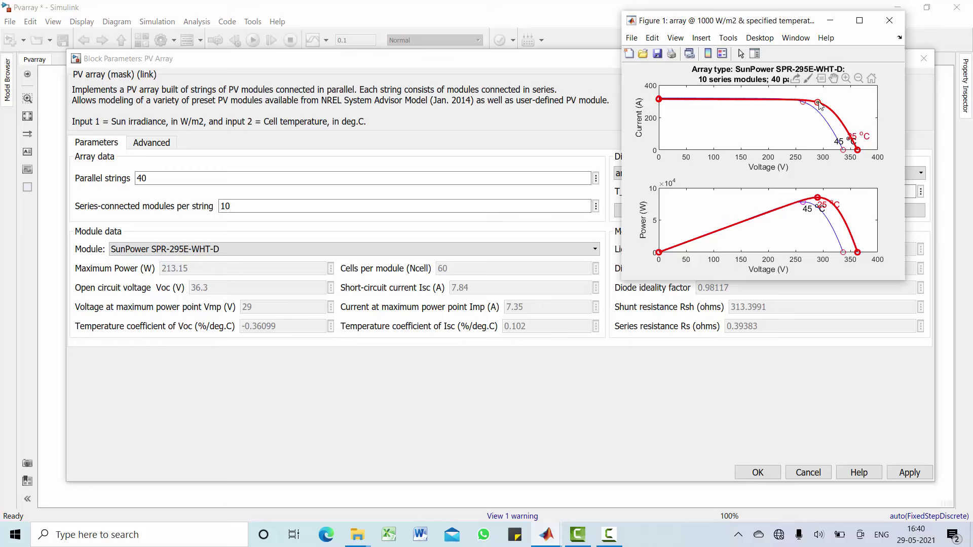
mouse_move(818, 104)
mouse_move(661, 102)
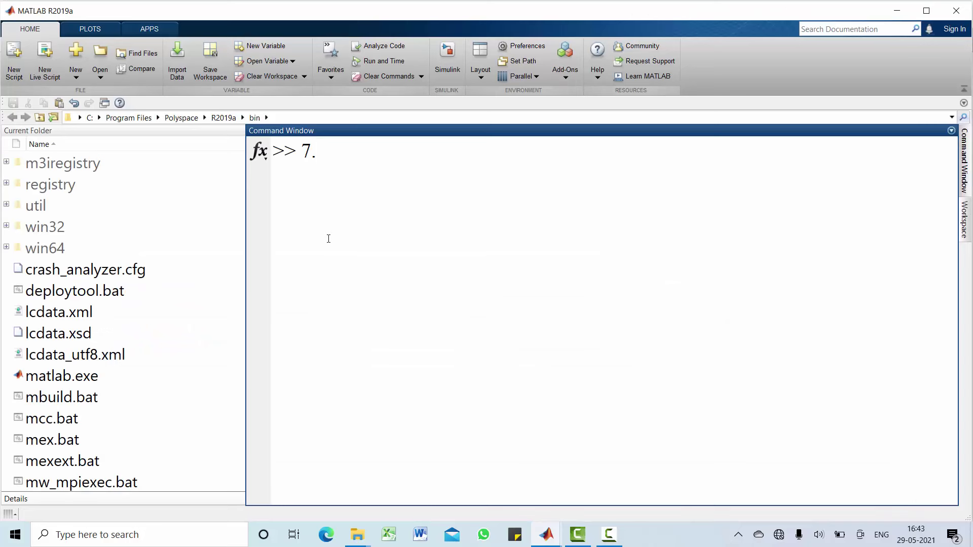
Step: Compute 7.84*40 = 313.6 A, the array's short-circuit current, in the Command Window
text(84*40)
key(Return)
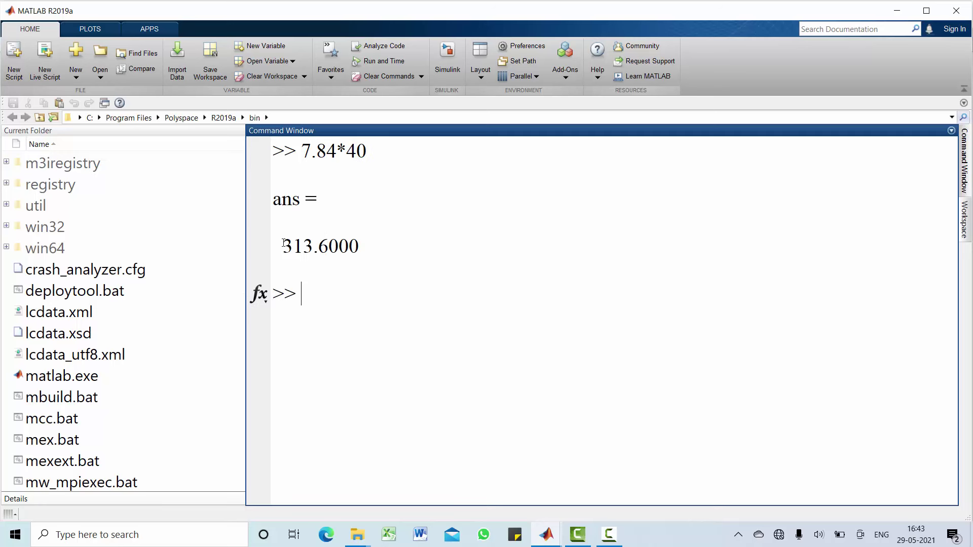
drag(282, 243, 374, 243)
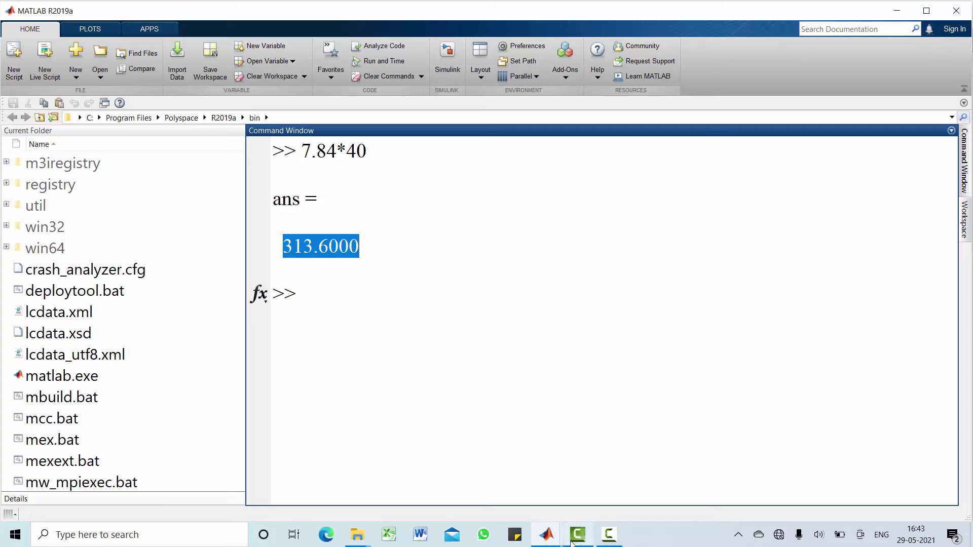
click(546, 535)
click(737, 510)
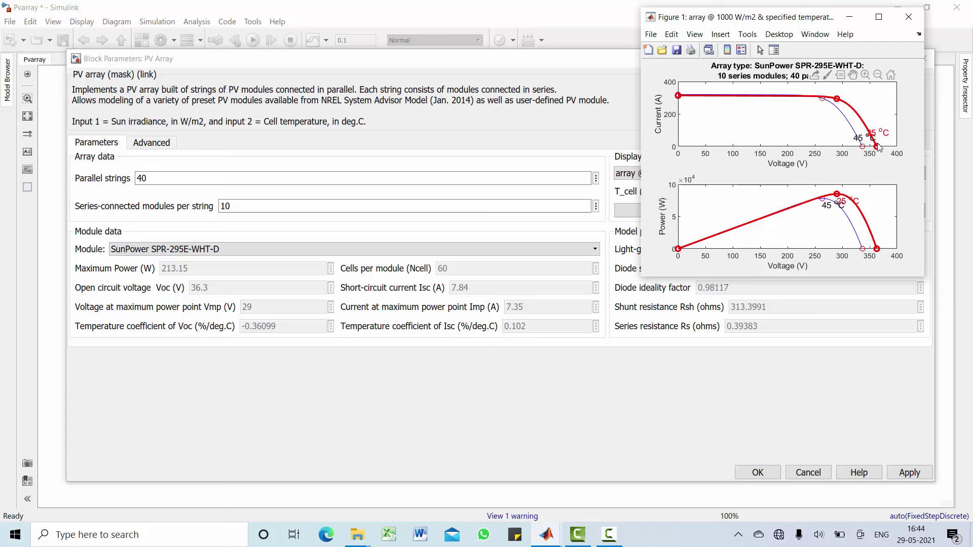
mouse_move(877, 148)
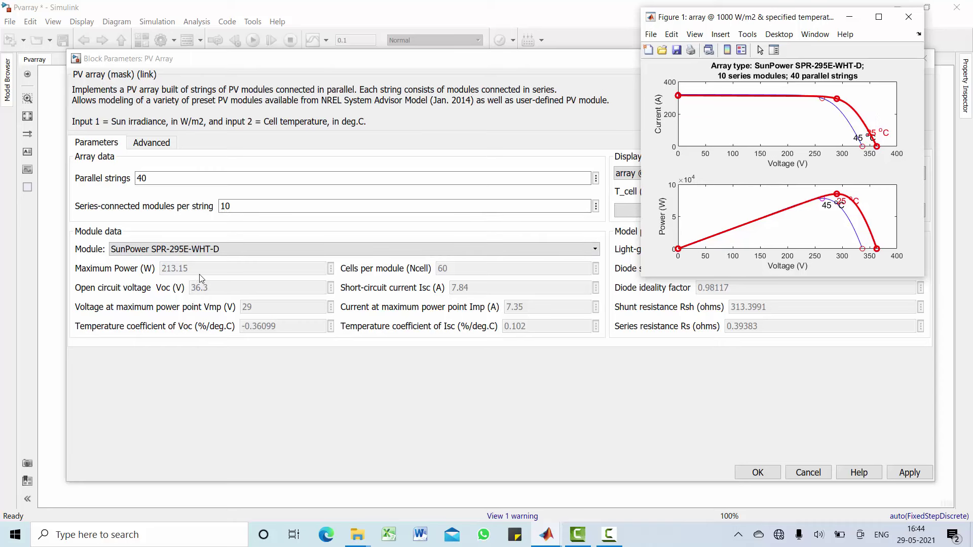
click(223, 206)
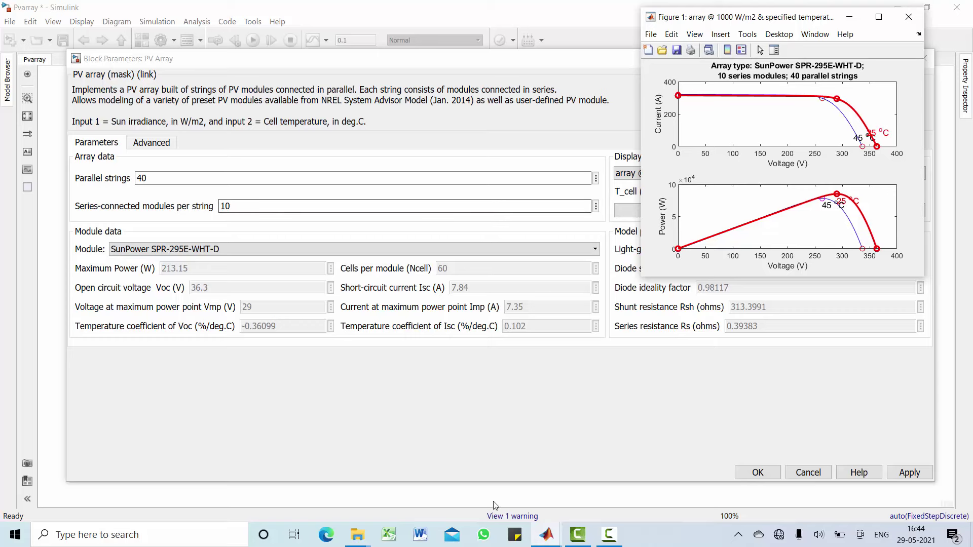
Step: Compute 10*36.3 = 363 V, the array's open-circuit voltage, in the Command Window
click(546, 535)
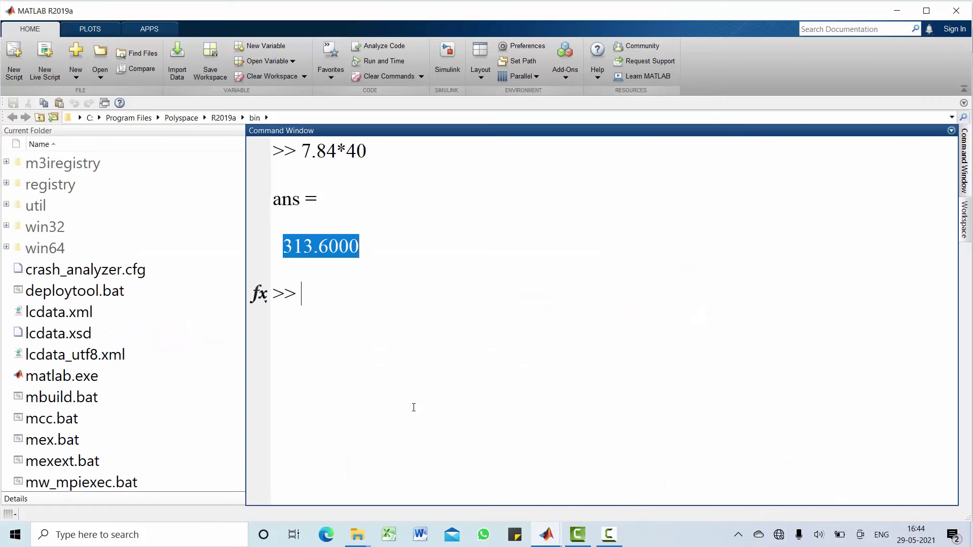
text(10*)
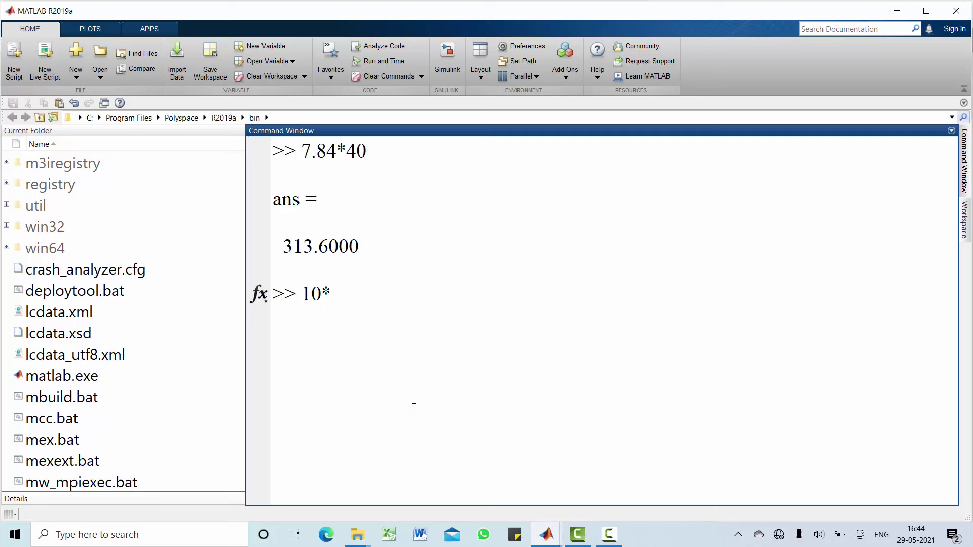
text(36.3)
key(Return)
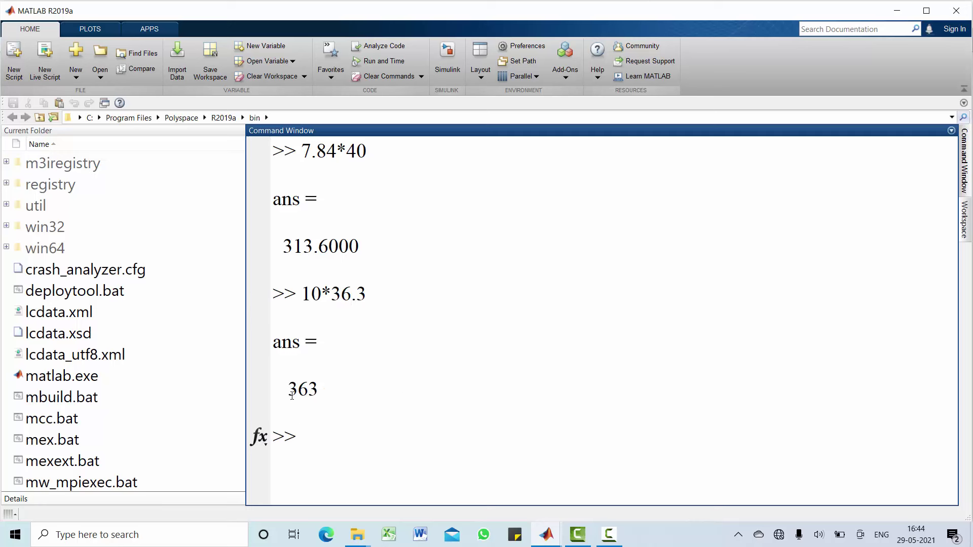
drag(289, 391, 338, 388)
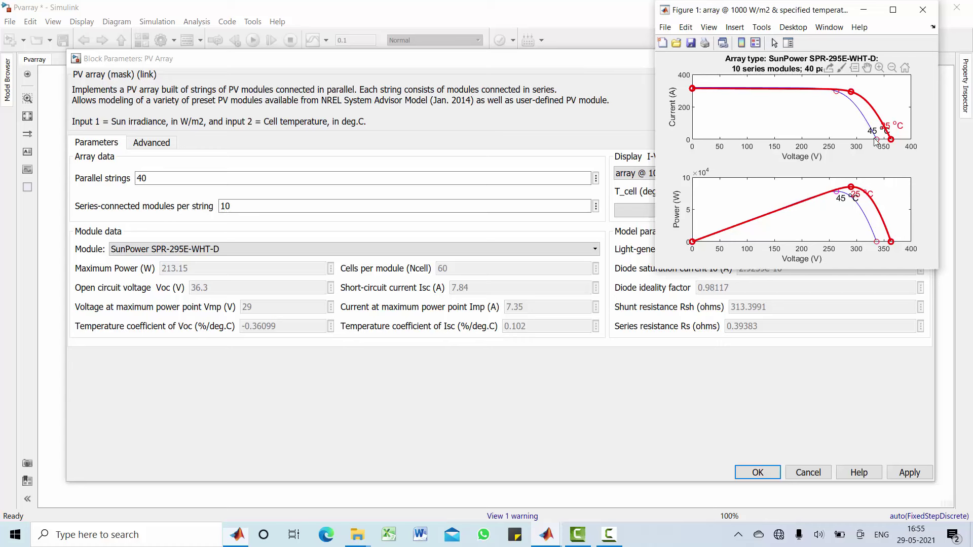
Step: Show the P-V curve's peak data tip at 290 V and 85260 W
mouse_move(876, 142)
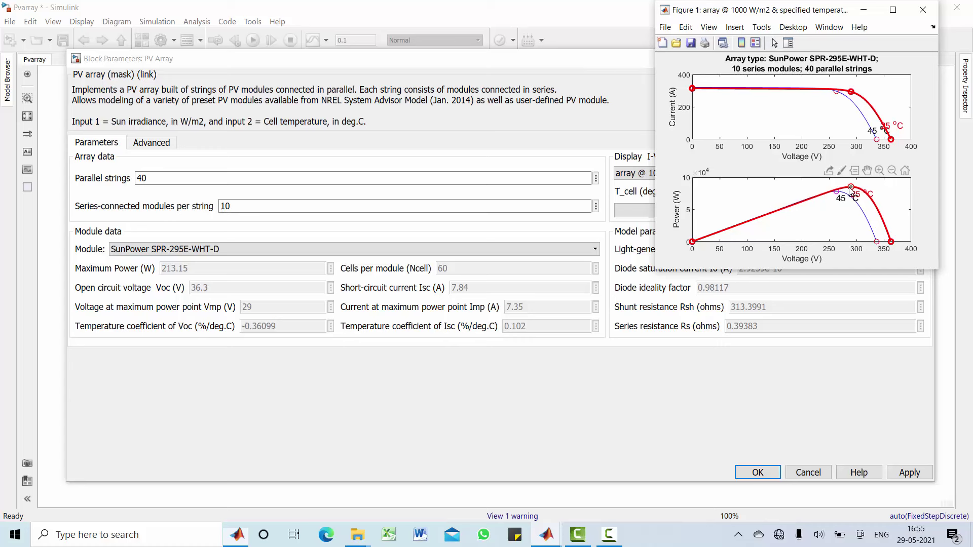
mouse_move(851, 190)
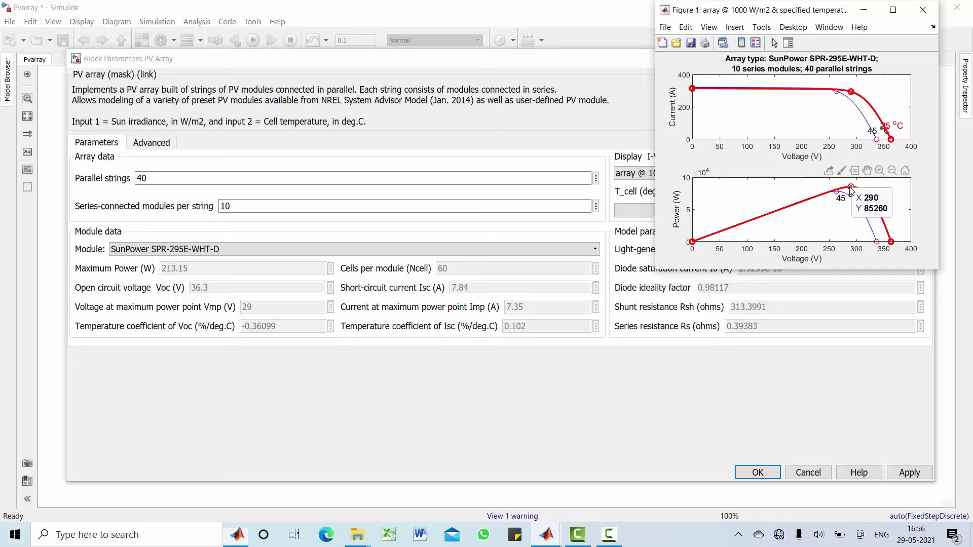
Step: Mark the I-V curve's maximum-power point with a data tip reading 290 V, 294 A
click(836, 193)
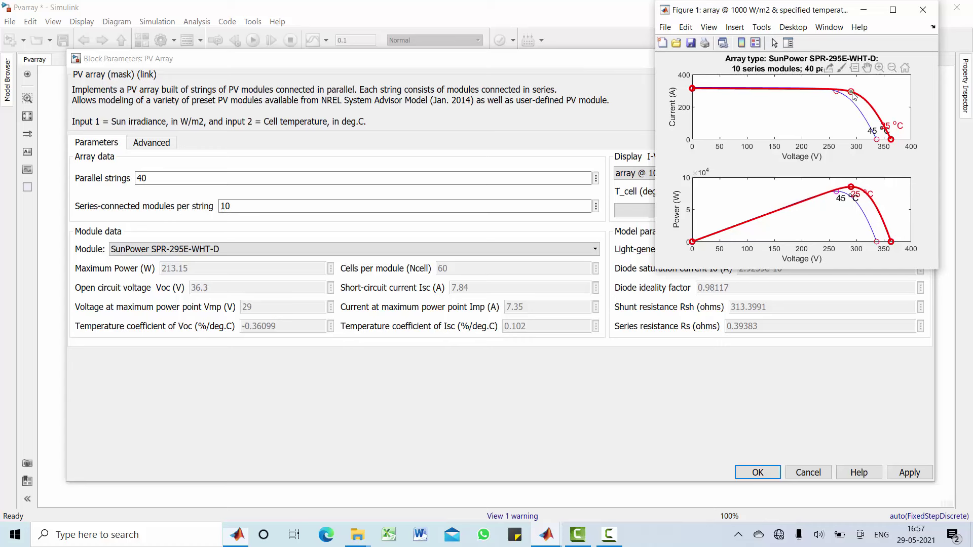
mouse_move(852, 94)
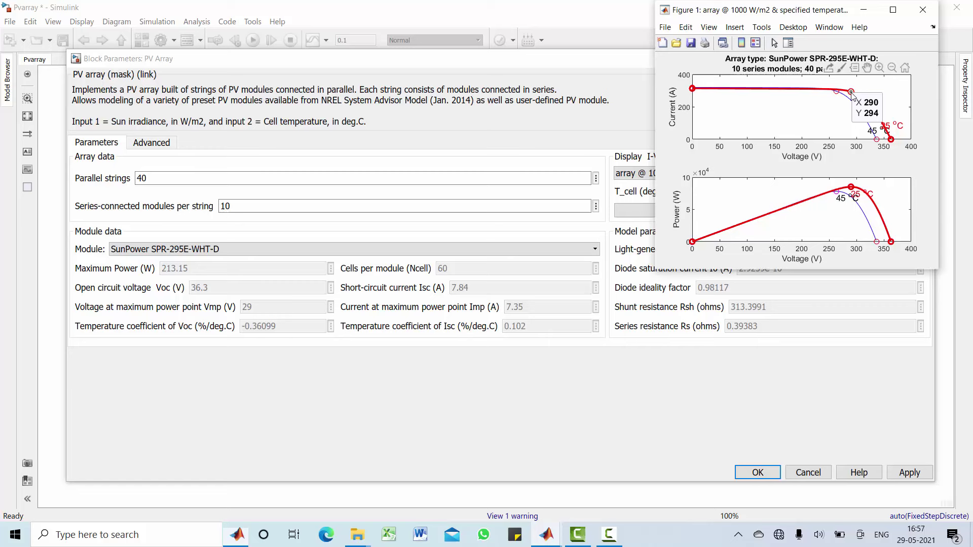
Step: Compute 7.35*40 = 294 A, the array's maximum-power current, in the Command Window
key(alt+Tab)
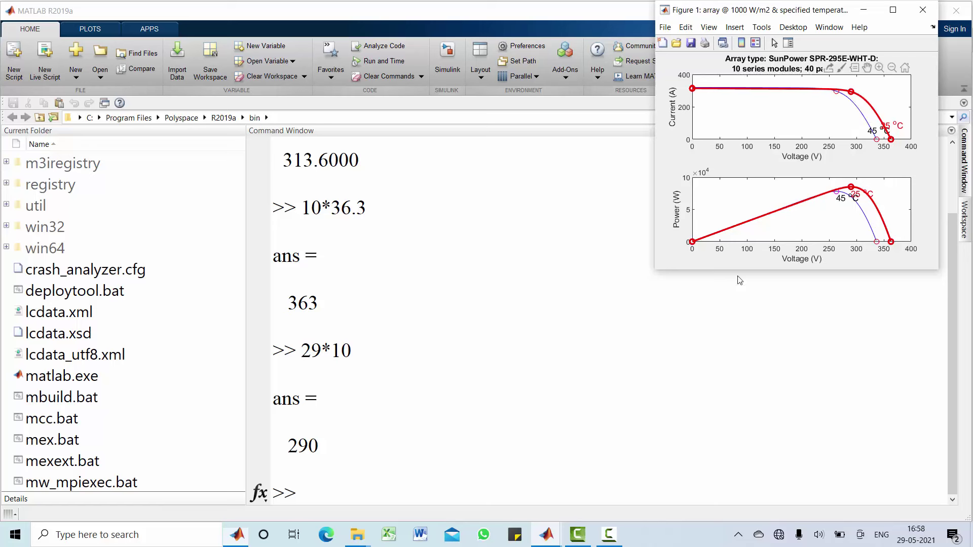
click(546, 534)
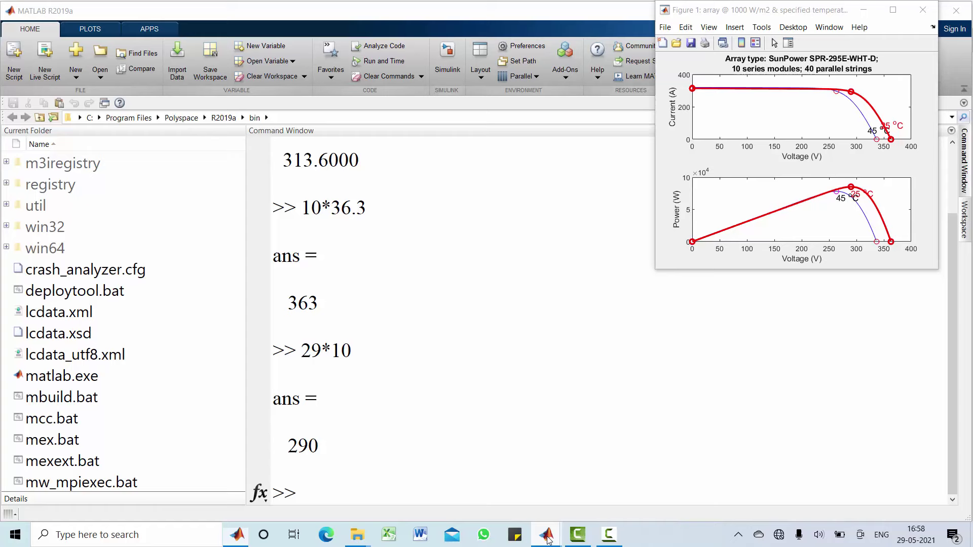
click(508, 472)
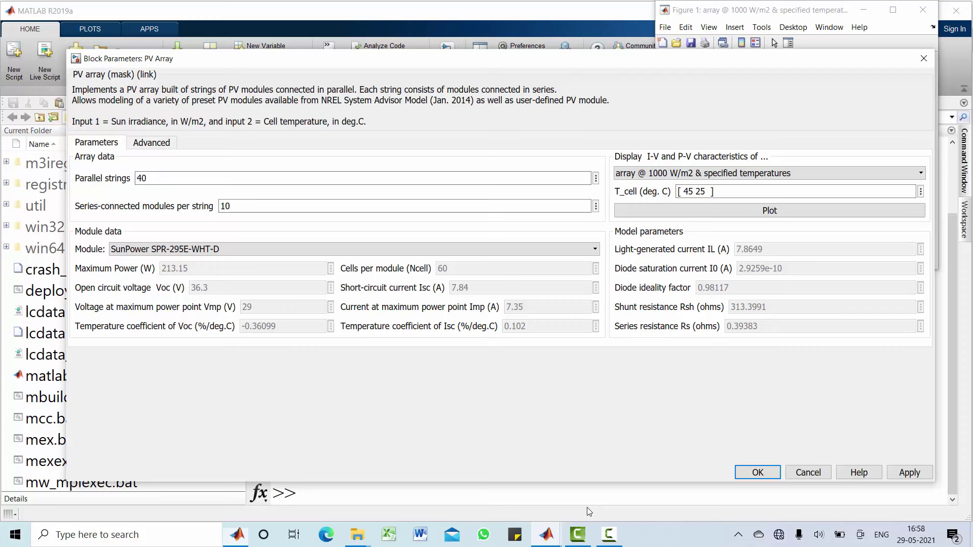
click(364, 477)
text(7.)
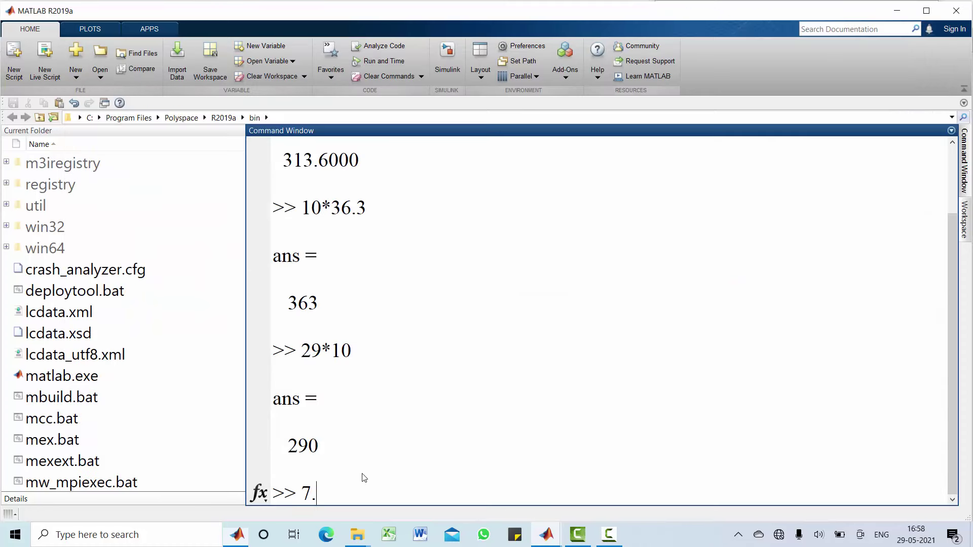
text(35*40)
key(Return)
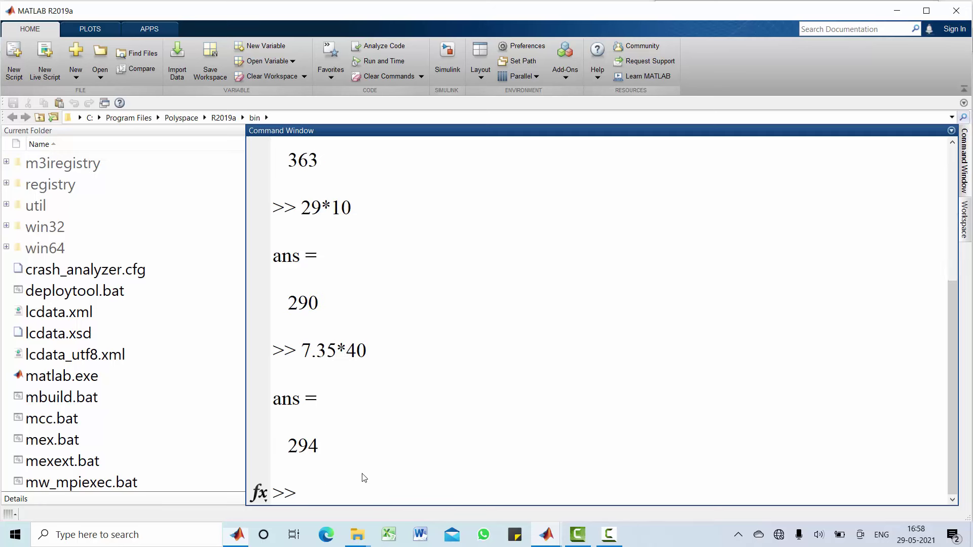
drag(288, 447, 321, 450)
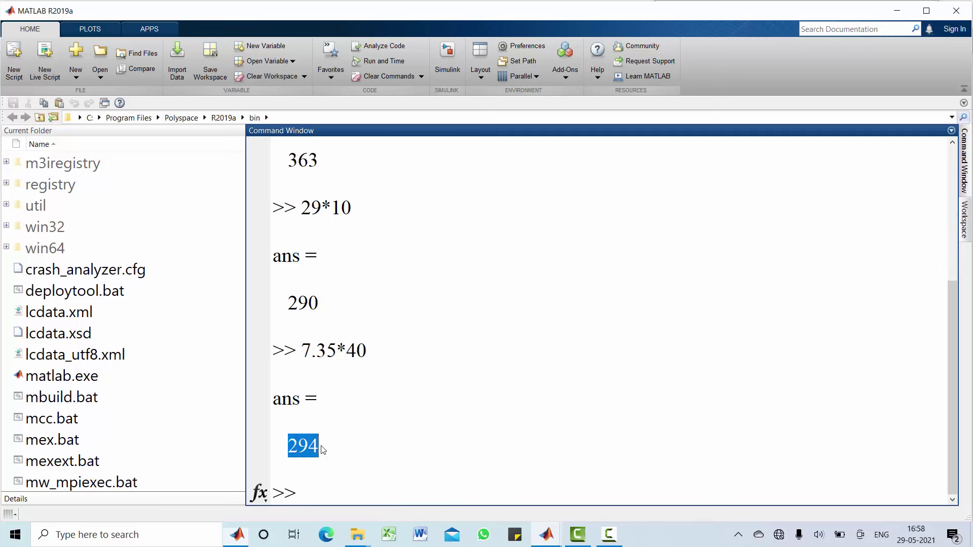
Step: Bring the I-V/P-V figure and the PV Array parameters back to the front
click(551, 542)
click(788, 494)
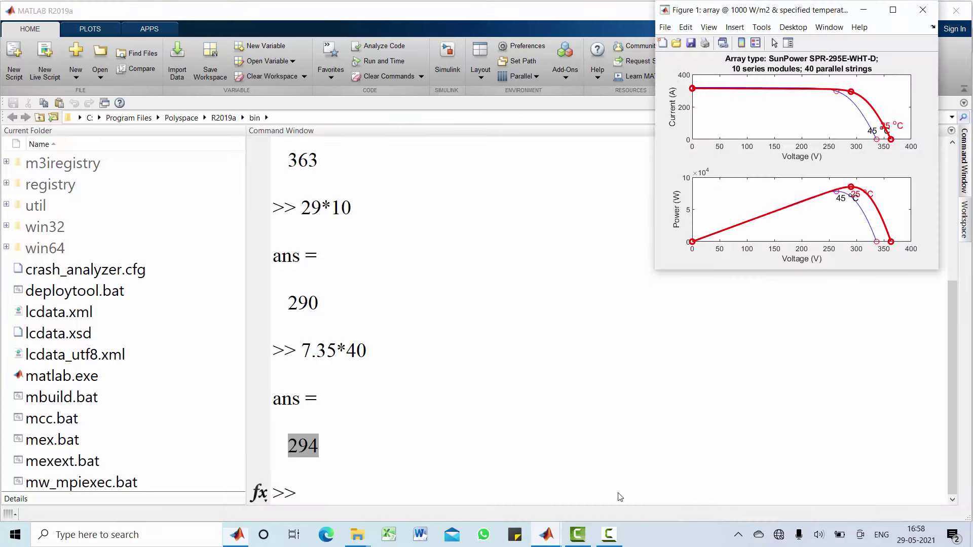
click(657, 506)
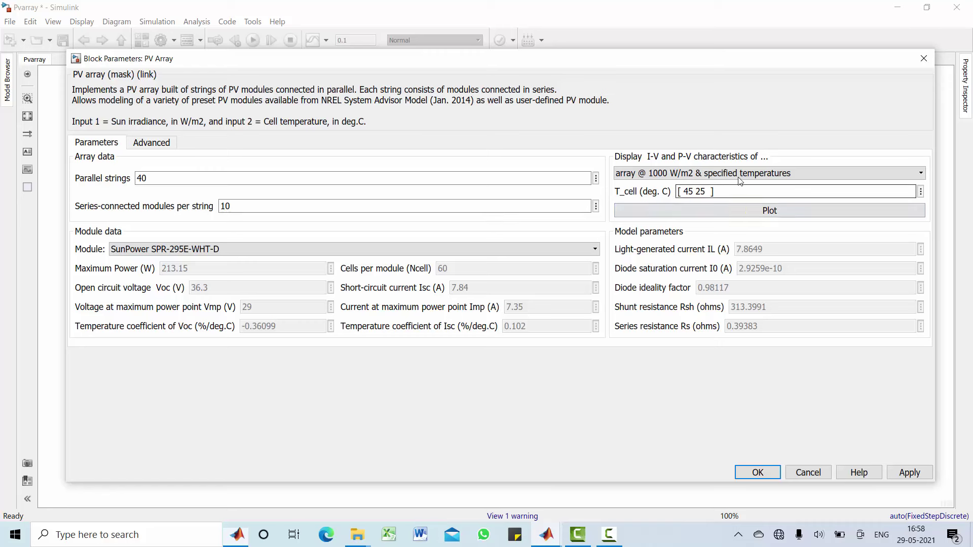
Step: Plot and inspect the array curves at 25 deg.C for 1000, 500 and 100 W/m² irradiances
click(740, 175)
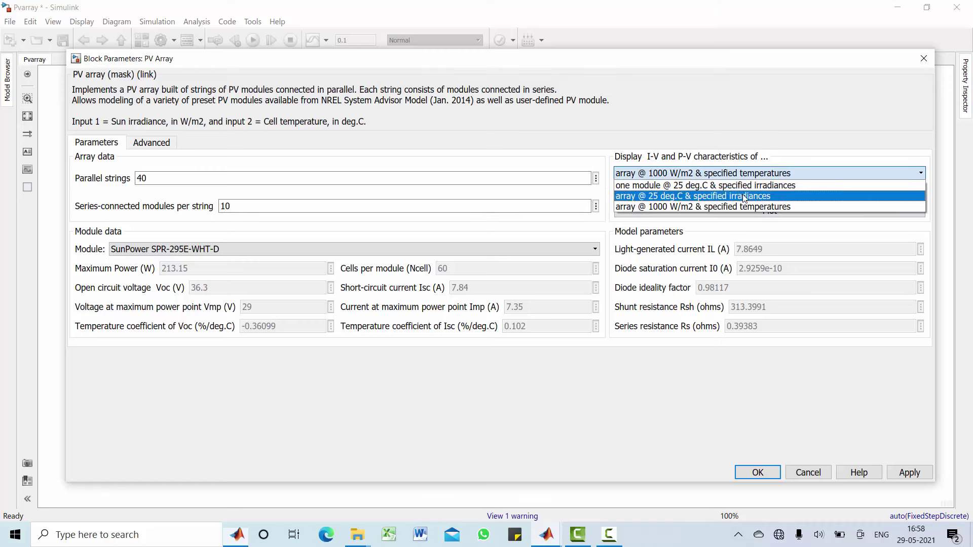
click(742, 198)
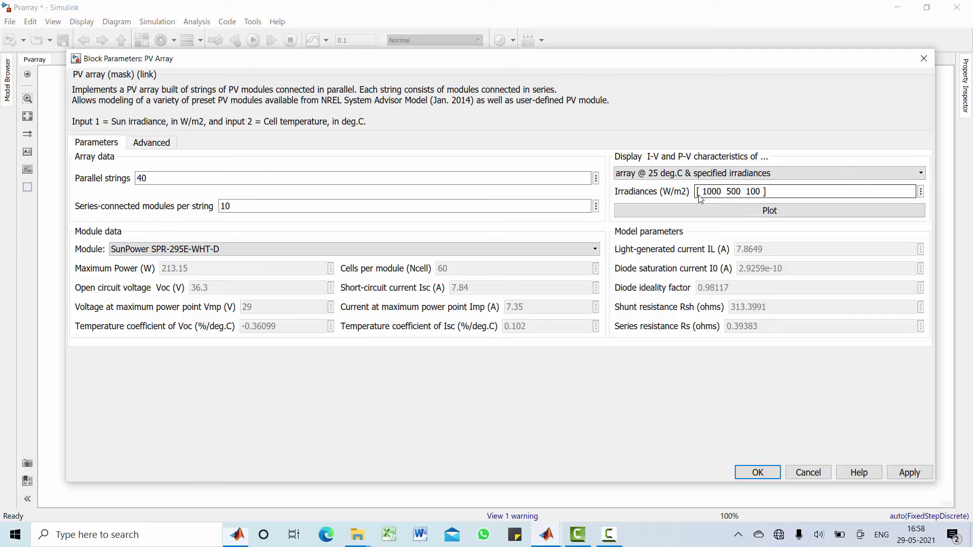
click(771, 214)
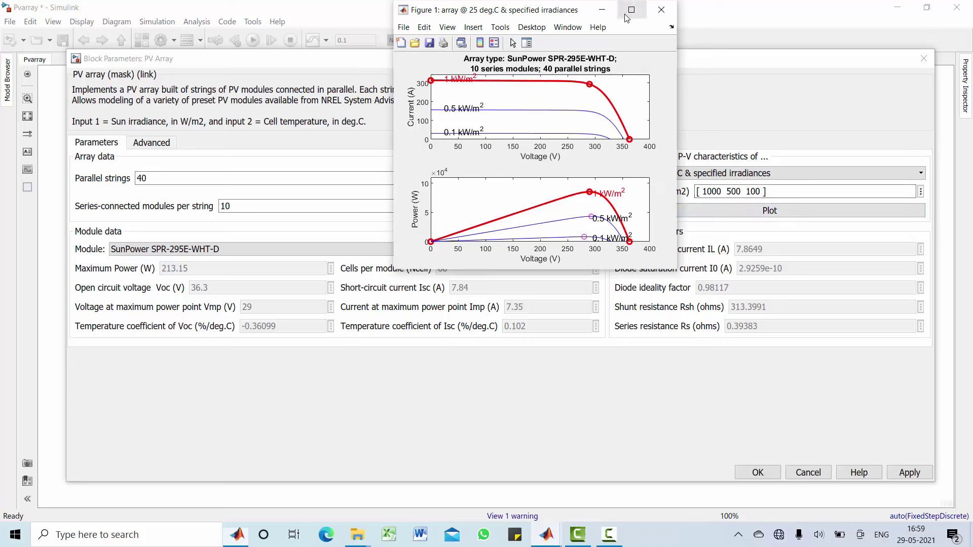
drag(570, 9, 755, 13)
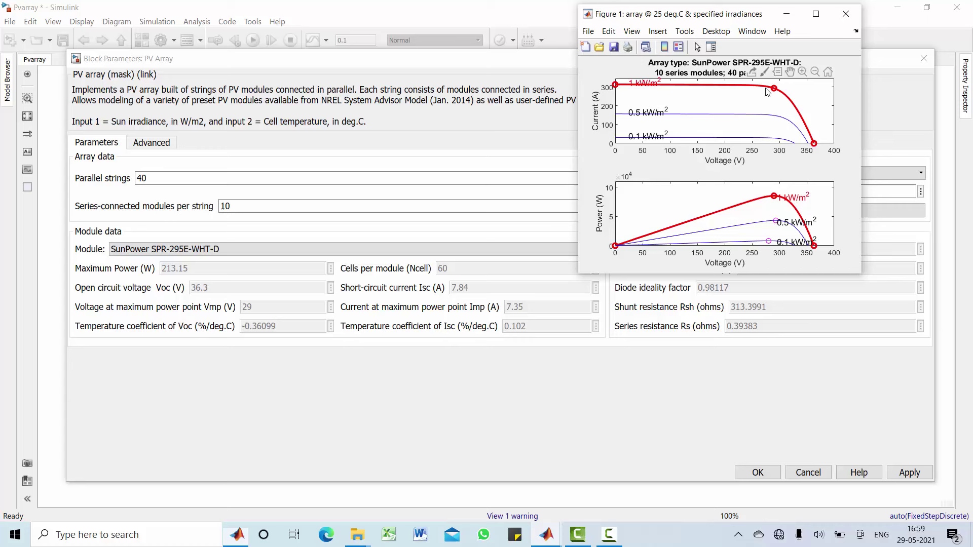
mouse_move(773, 90)
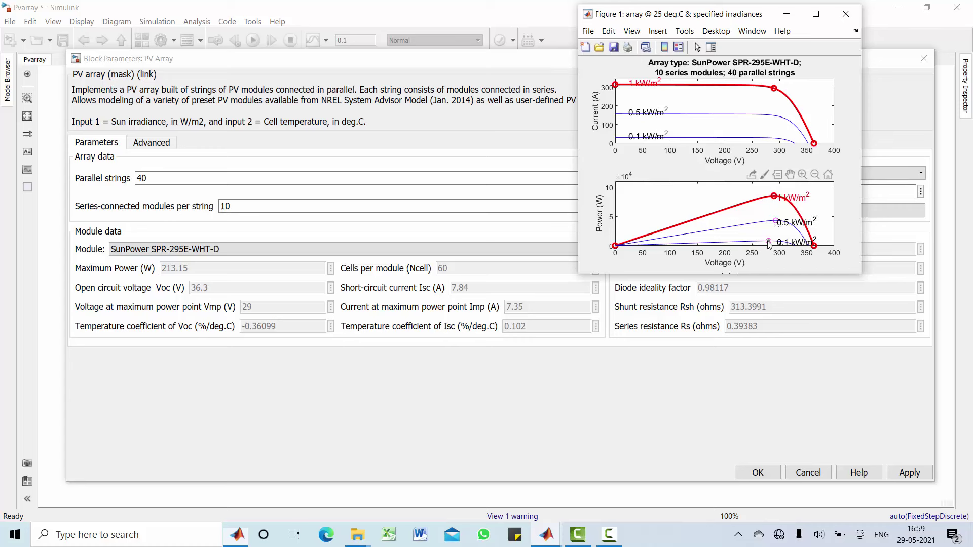
mouse_move(769, 245)
Step: Close the irradiance plot and reopen the Library Browser on the 'pv array' search
click(845, 15)
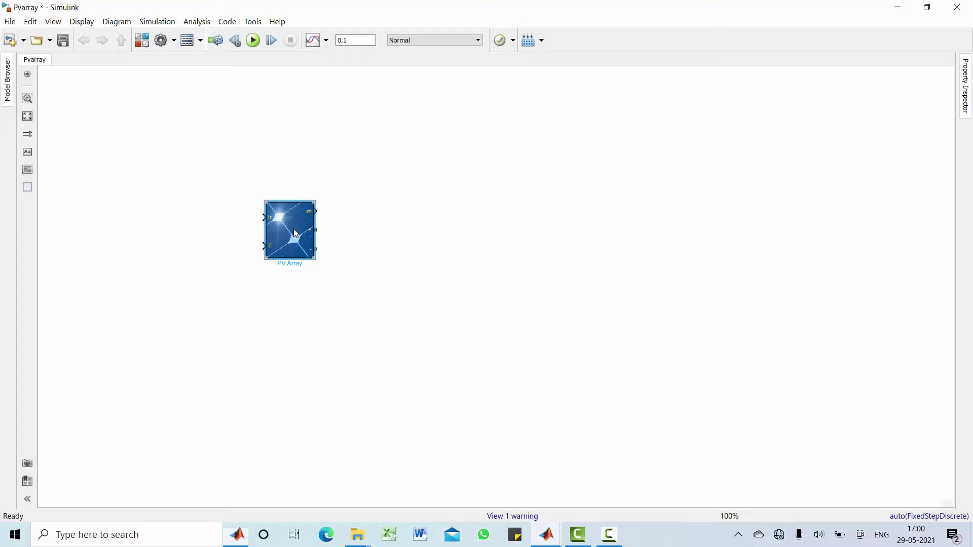
click(141, 40)
click(98, 27)
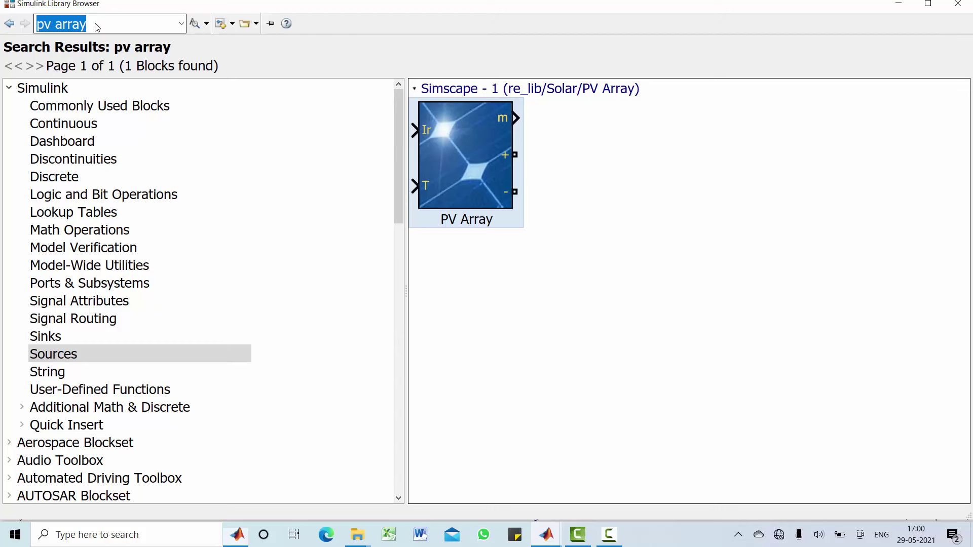
Step: Search the library for 'const' and add two Constant blocks to the Pvarray model
text(const)
key(Return)
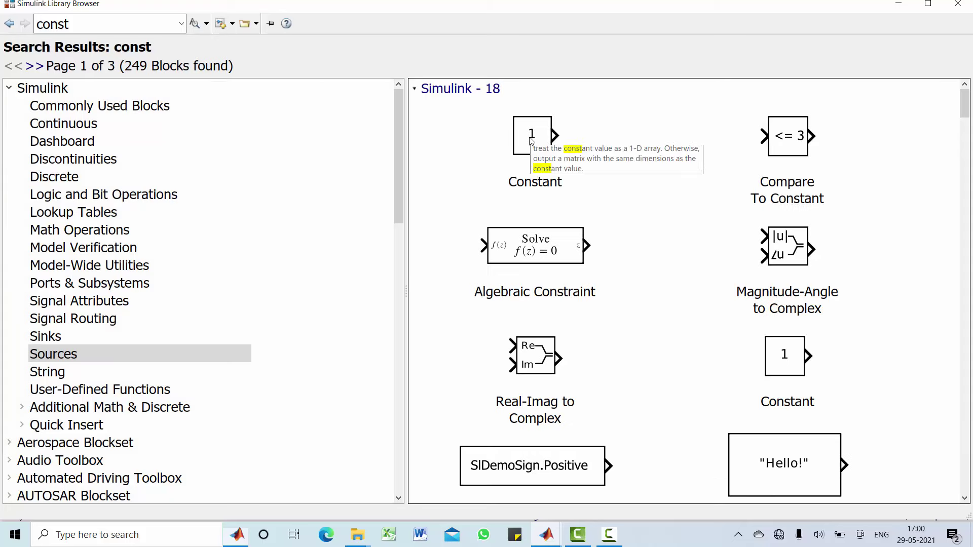
right_click(529, 136)
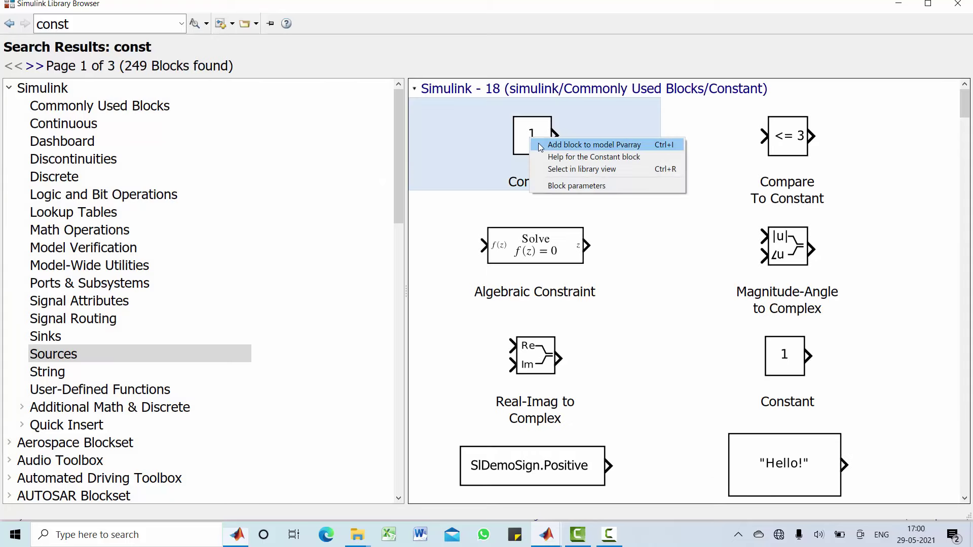
click(538, 143)
right_click(540, 147)
click(553, 150)
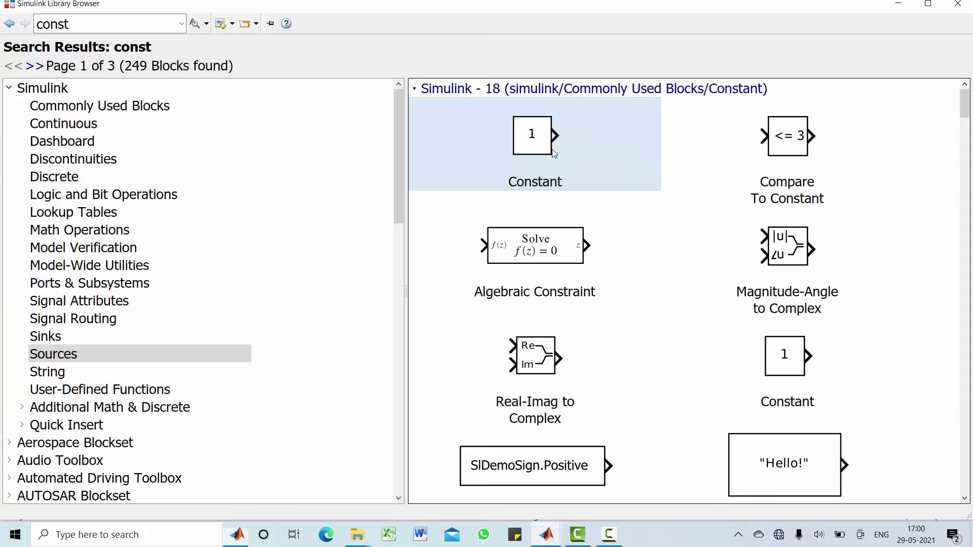
Step: Stack both Constant blocks to the left of the PV Array block
click(898, 4)
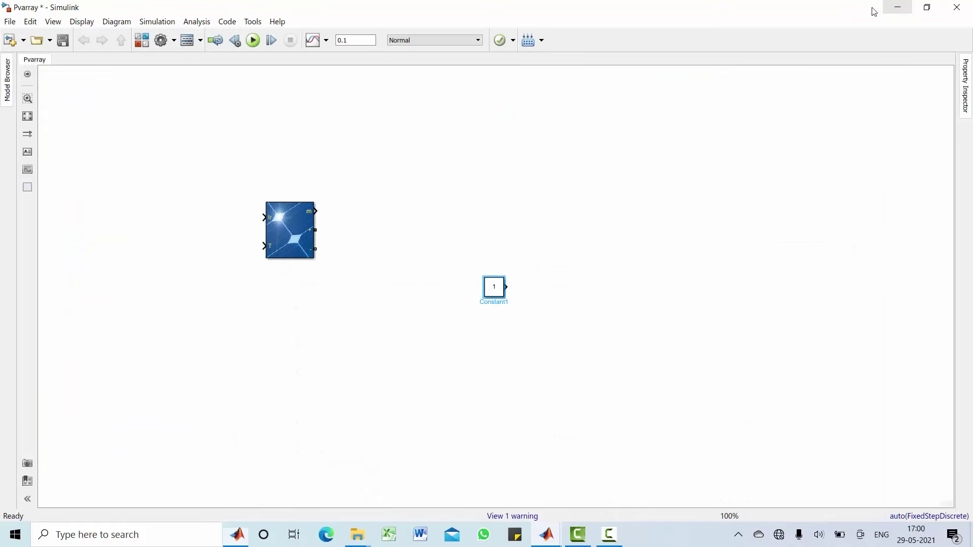
drag(494, 288, 202, 210)
drag(494, 287, 203, 249)
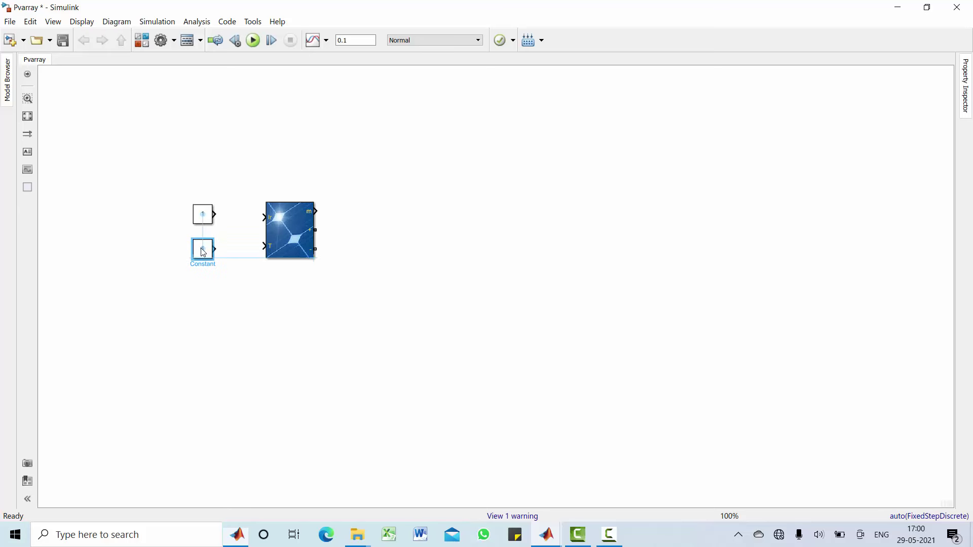
Step: Set the upper Constant block's value to 1000
click(203, 220)
double_click(213, 219)
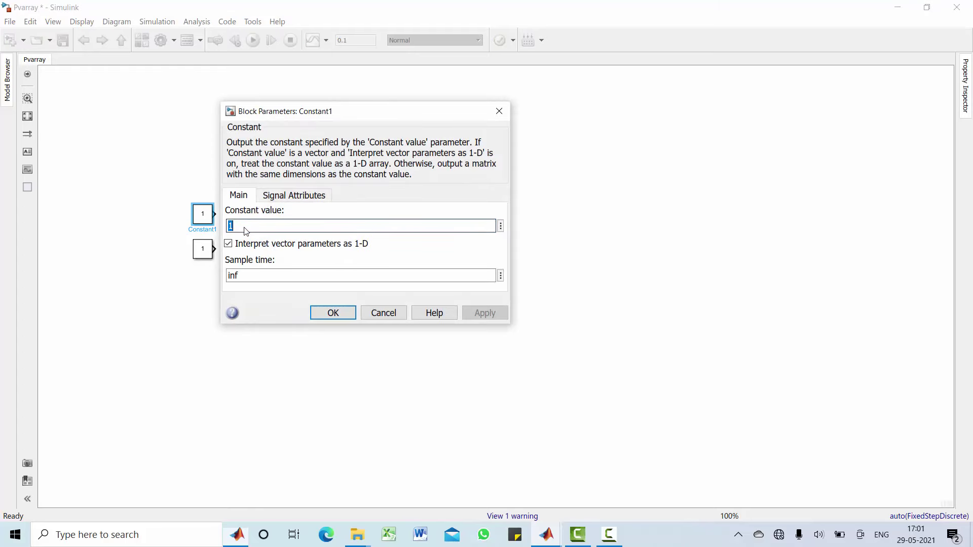
text(1000)
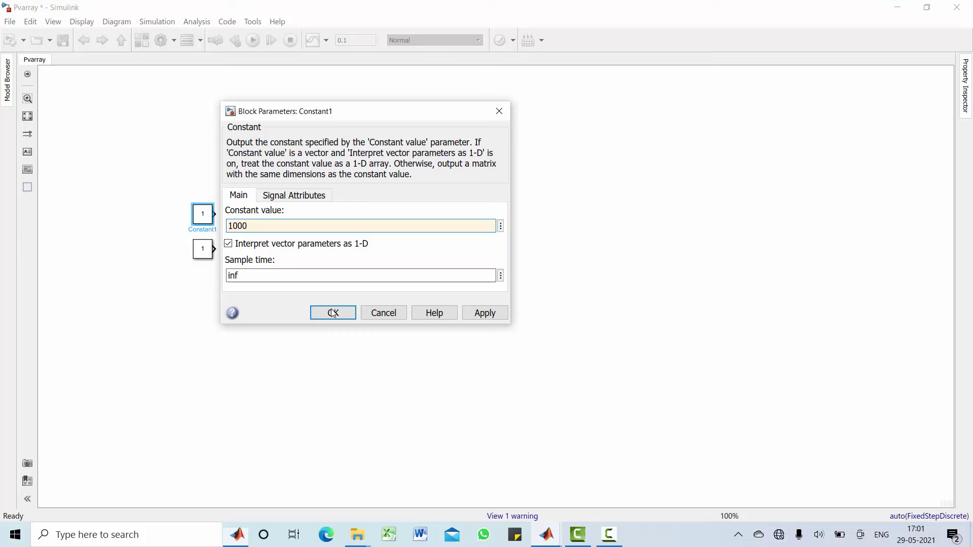
click(333, 314)
Step: Set the lower Constant block's value to 25
click(208, 255)
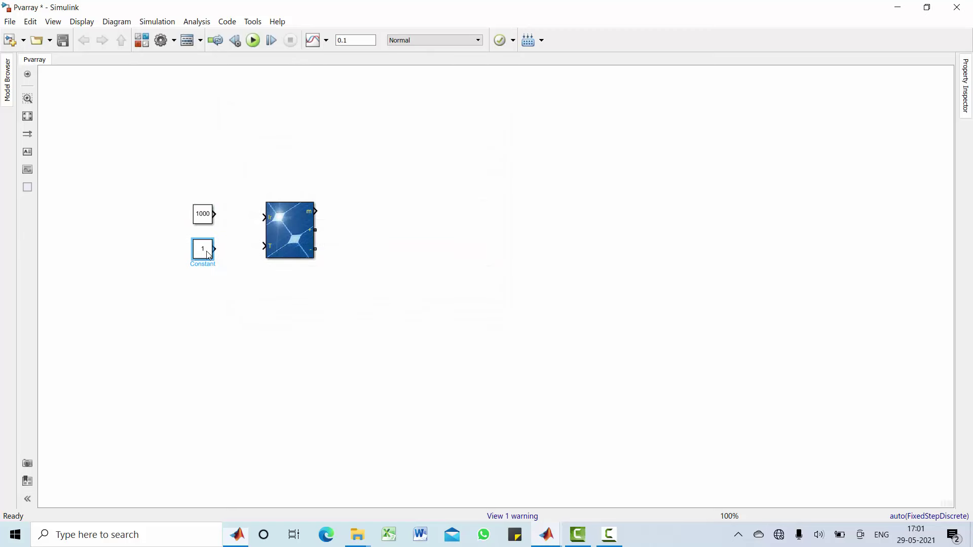
double_click(208, 255)
text(25)
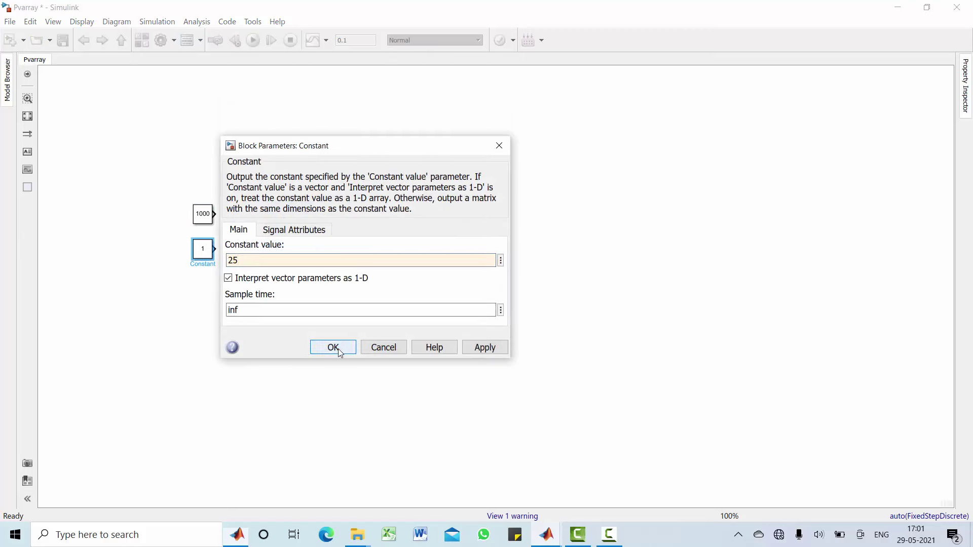
click(339, 349)
click(205, 218)
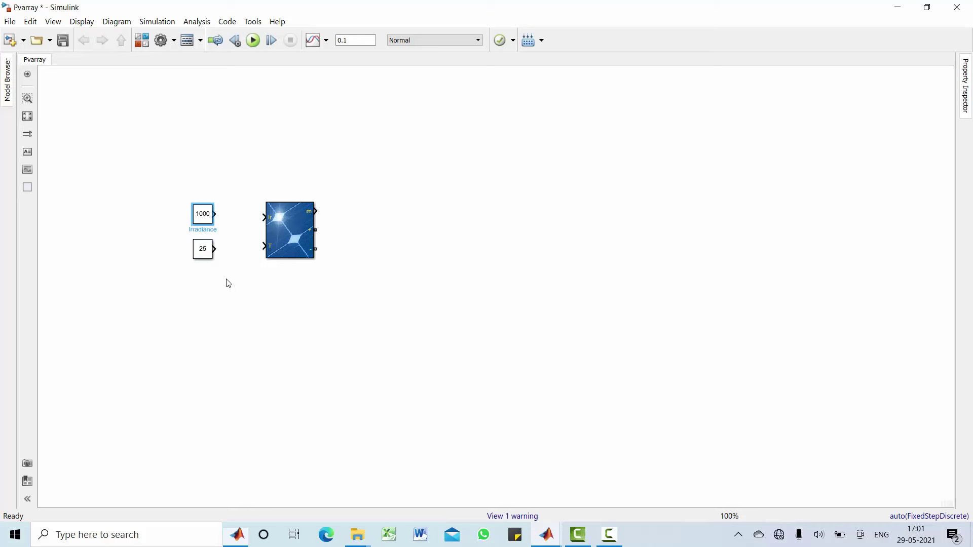
click(191, 256)
Step: Zoom to 175% and label the 25 constant 'temperature'
key(ctrl+plus)
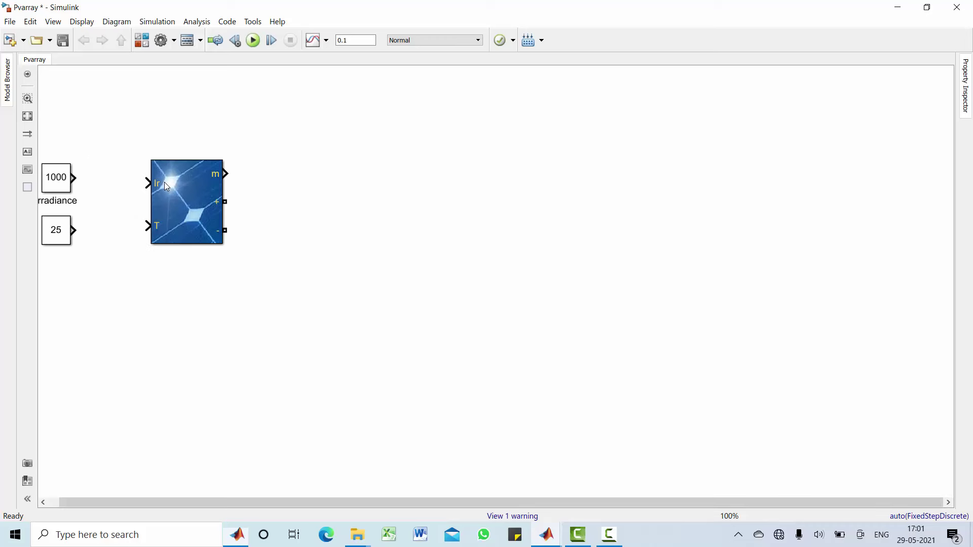
key(ctrl+plus)
drag(167, 502, 41, 506)
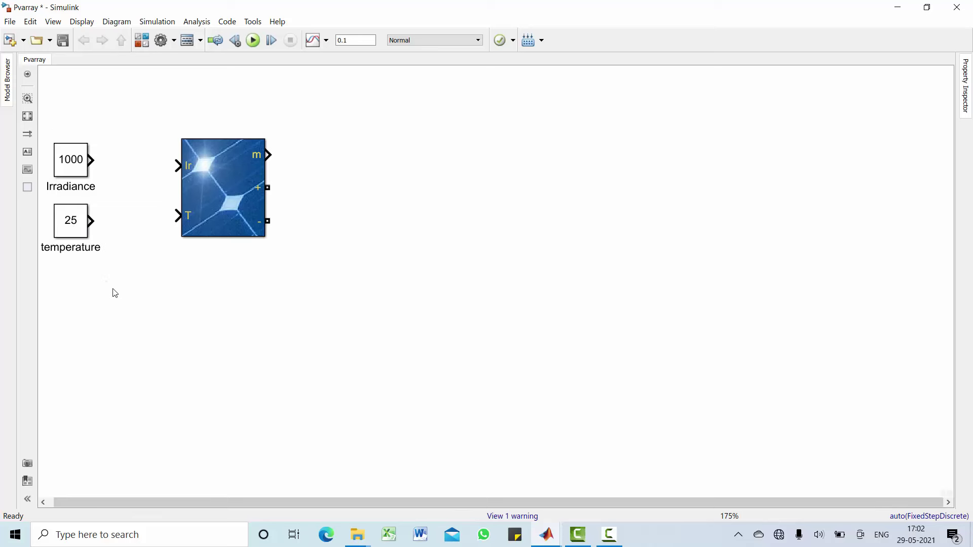
click(96, 181)
Step: Wire the Irradiance constant to the Ir input and temperature to the T input
drag(91, 161, 178, 165)
drag(96, 223, 178, 216)
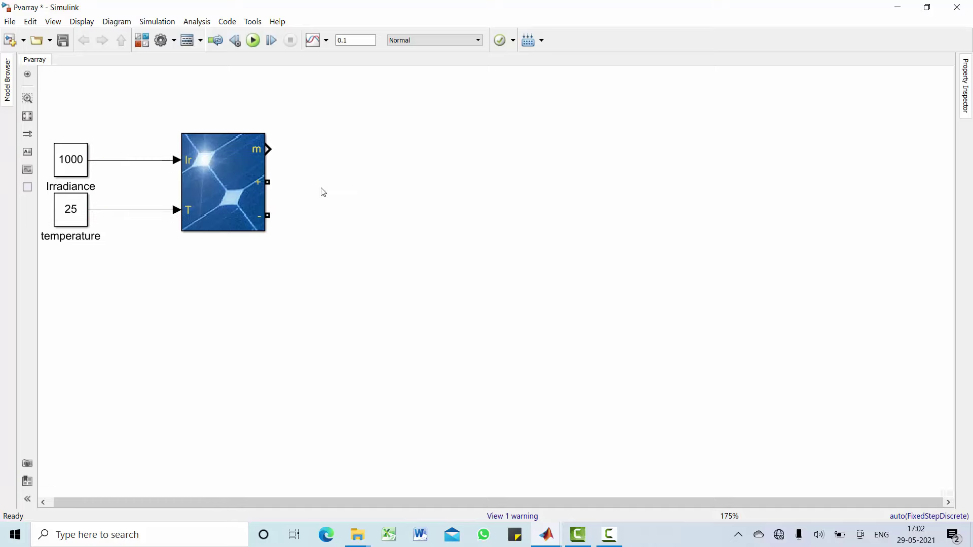
click(142, 40)
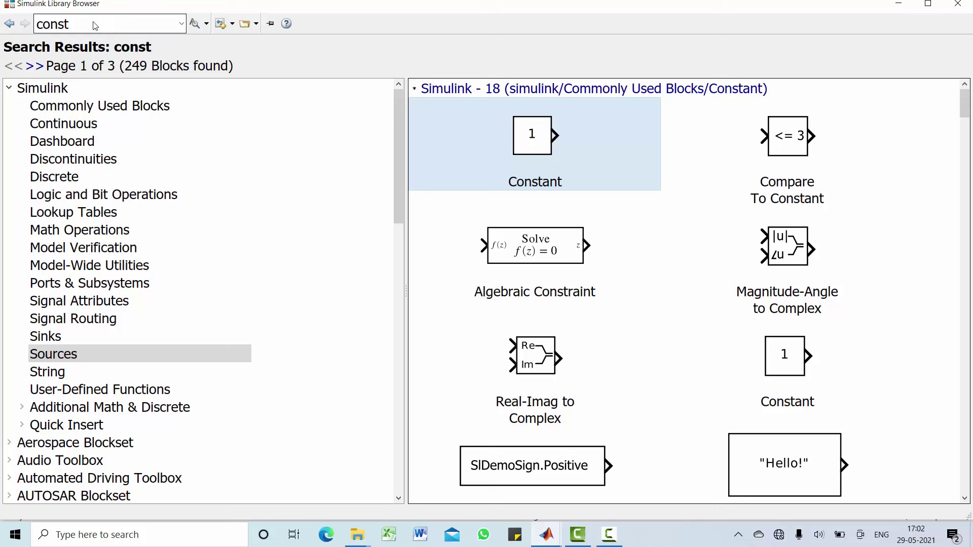
Step: Search the library for 'display' and add a Display block to the Pvarray model
double_click(90, 25)
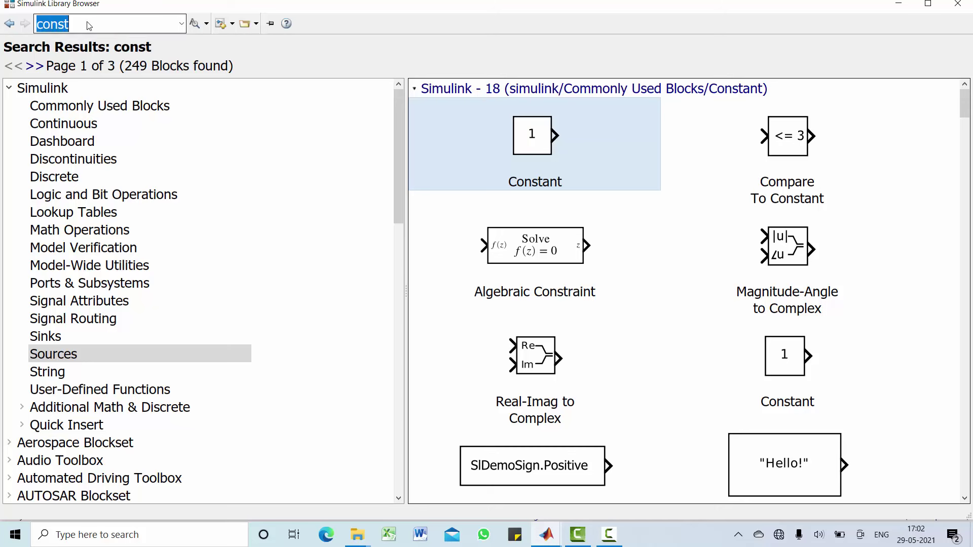
text(display)
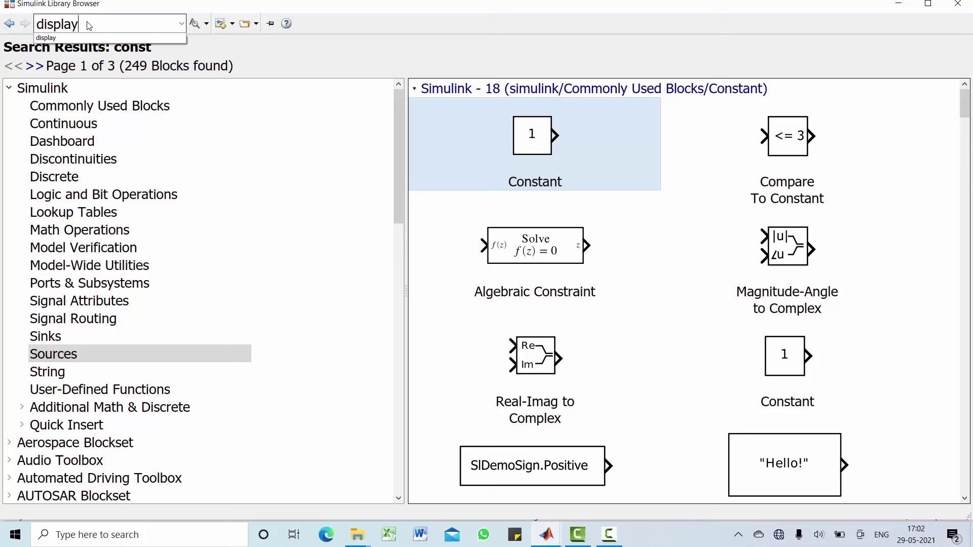
key(Return)
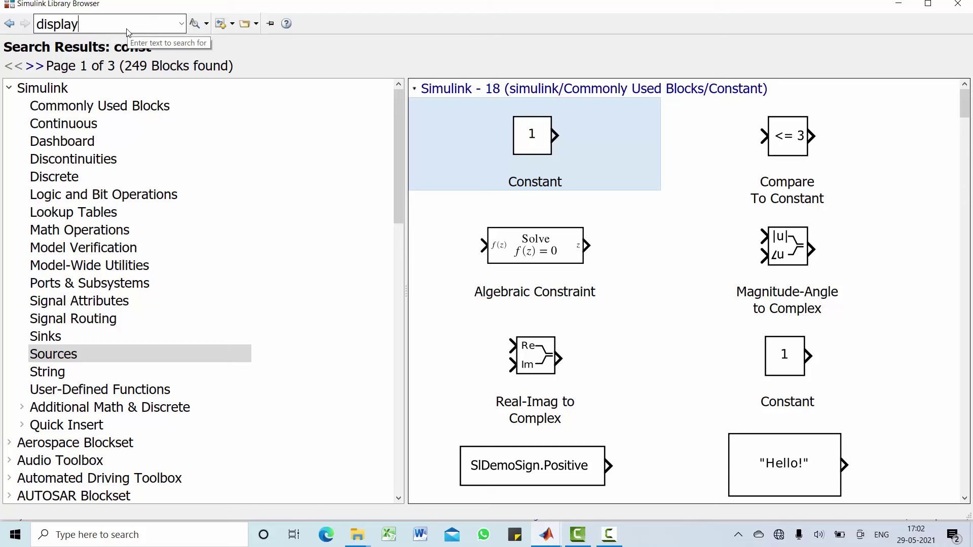
key(Return)
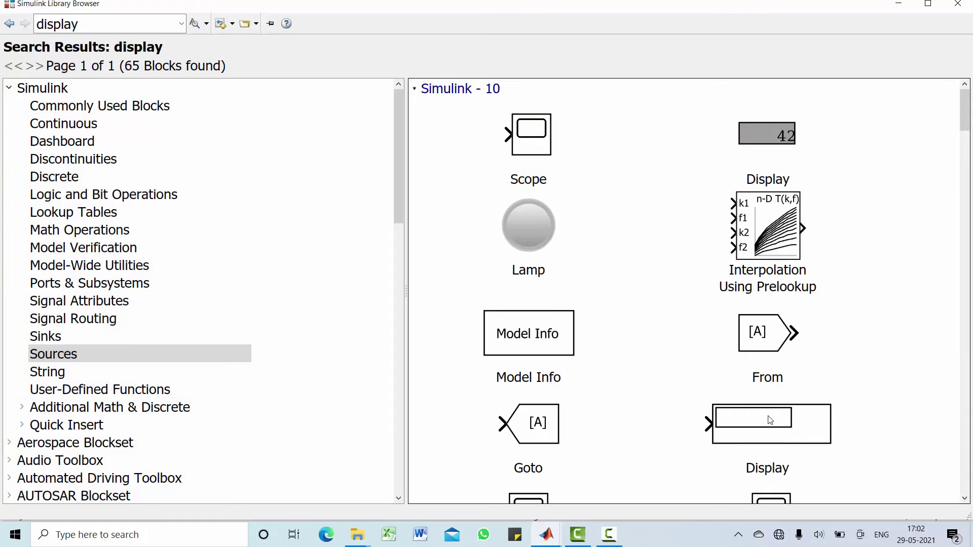
click(766, 422)
right_click(766, 422)
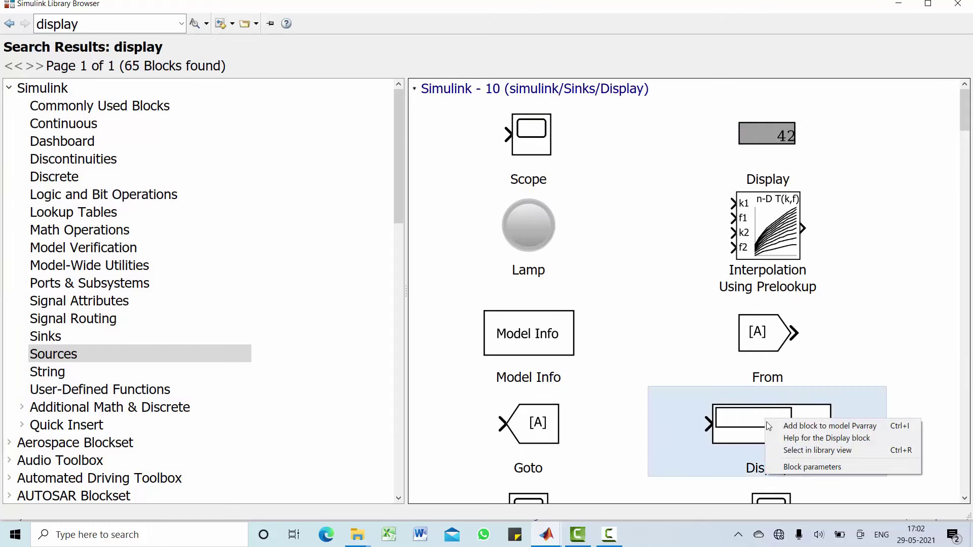
click(790, 431)
click(898, 7)
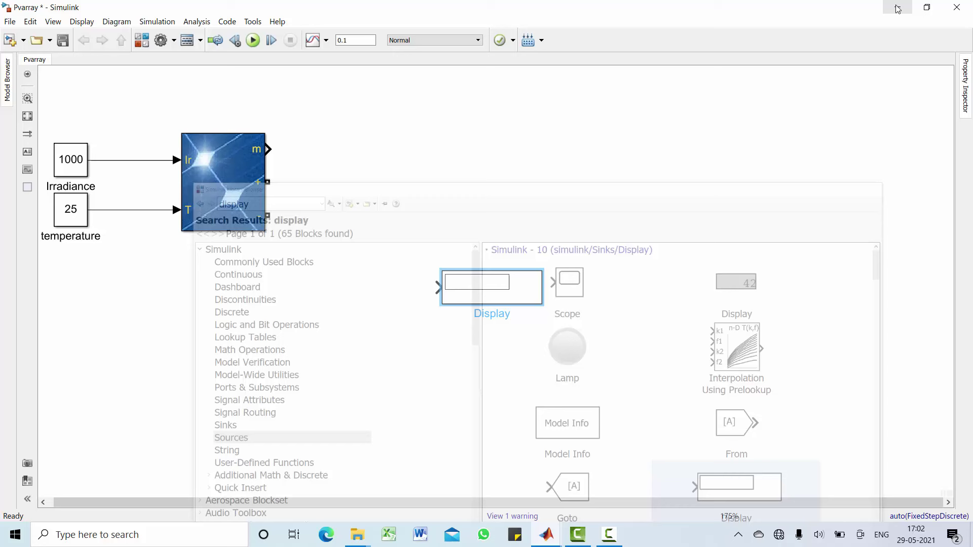
Step: Place the Display above right of the PV array and wire its m output to it
drag(515, 291, 454, 127)
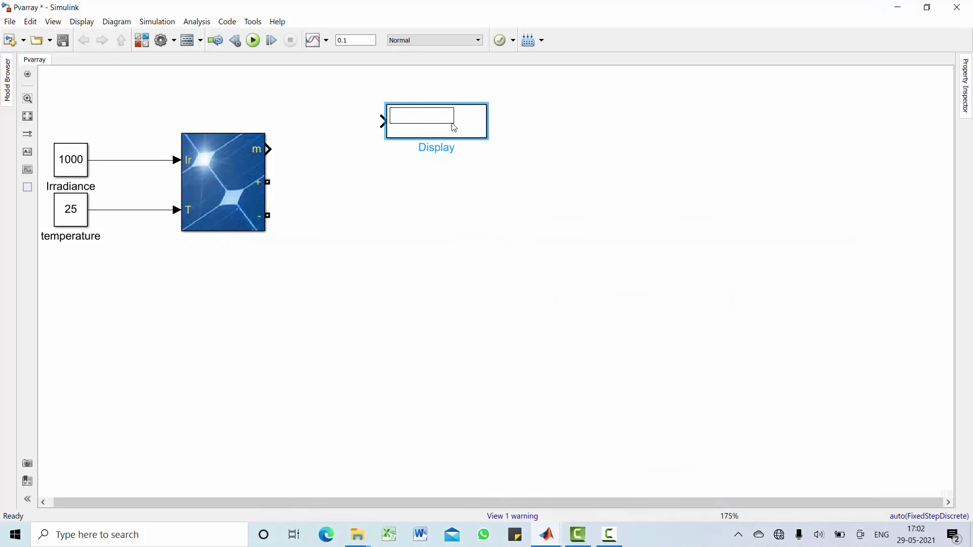
drag(270, 150, 383, 121)
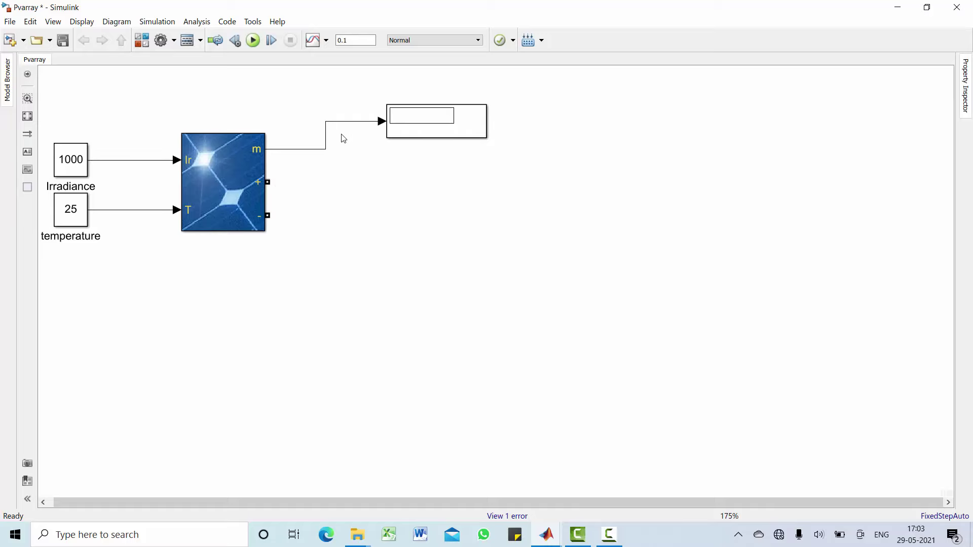
click(142, 40)
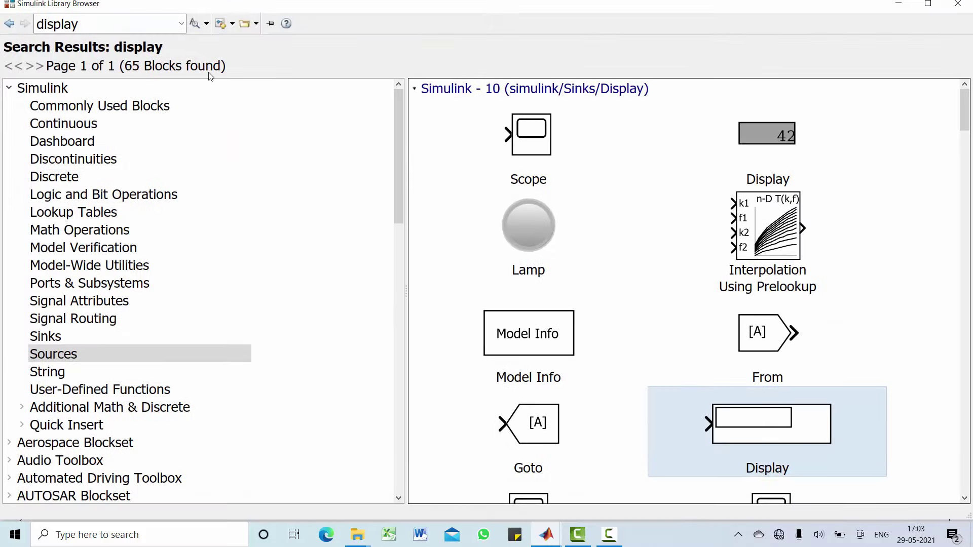
Step: Add powergui, Current Measurement and Voltage Measurement blocks to the Pvarray model
click(96, 26)
text(powergui)
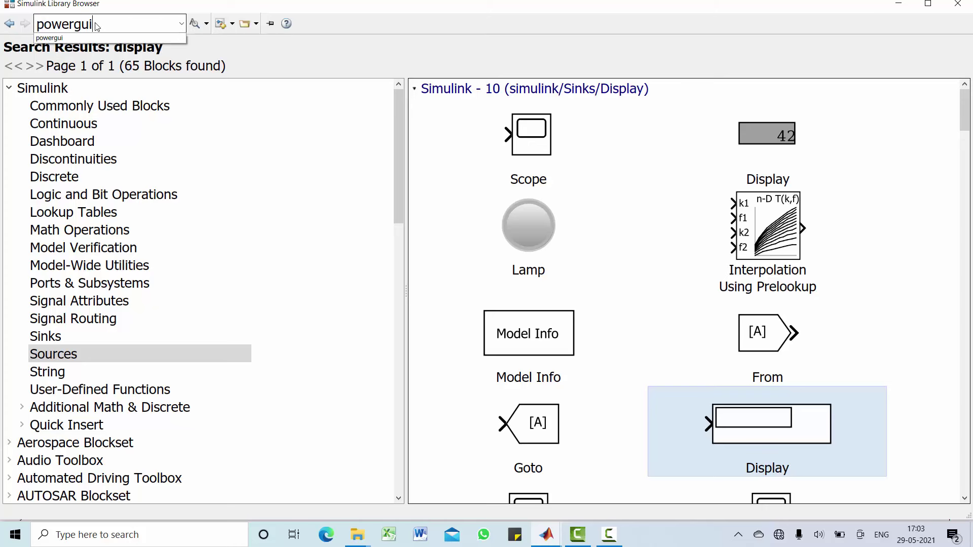
key(Return)
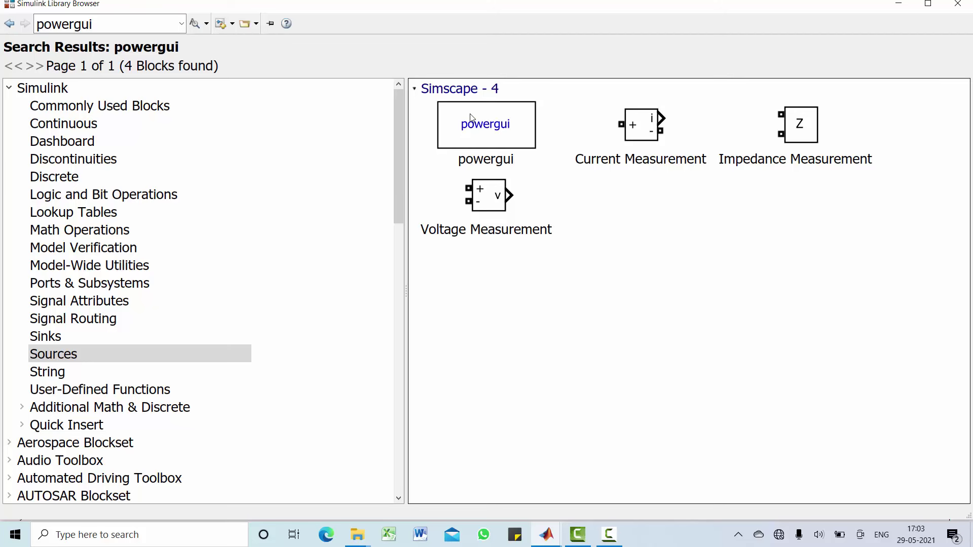
right_click(471, 115)
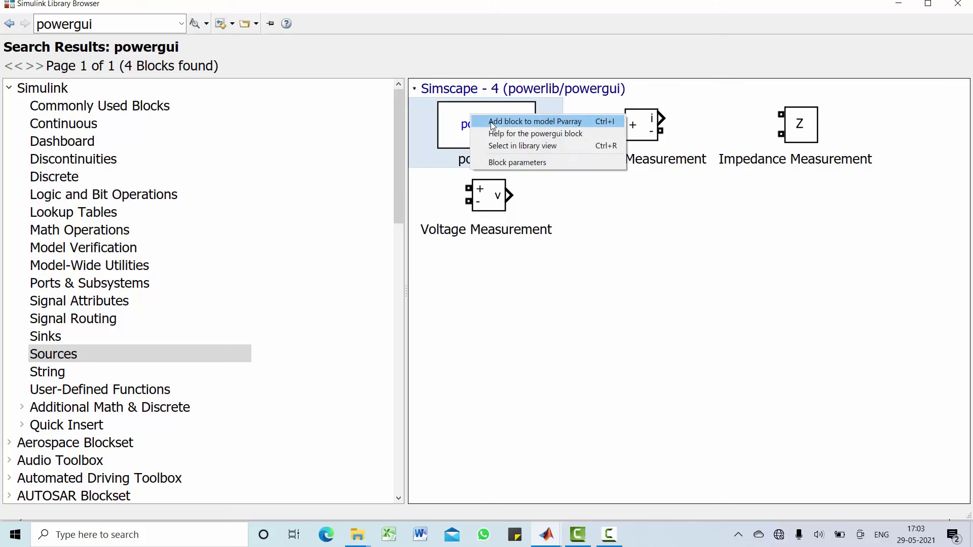
click(491, 122)
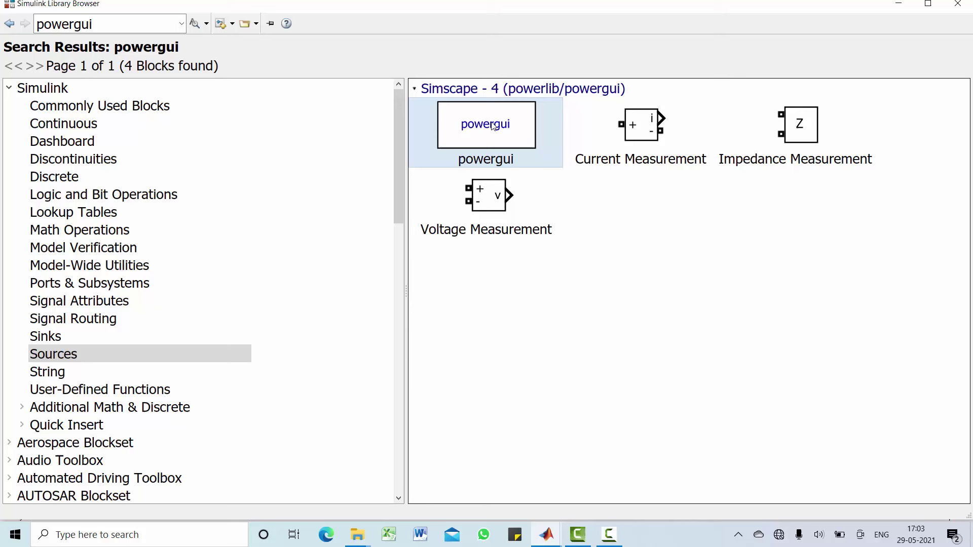
right_click(634, 136)
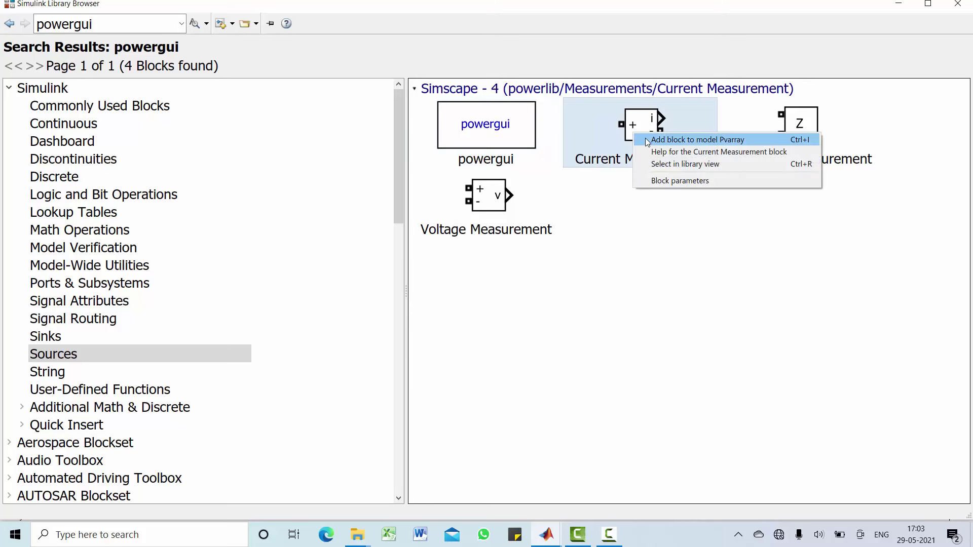
click(646, 137)
click(486, 196)
right_click(486, 197)
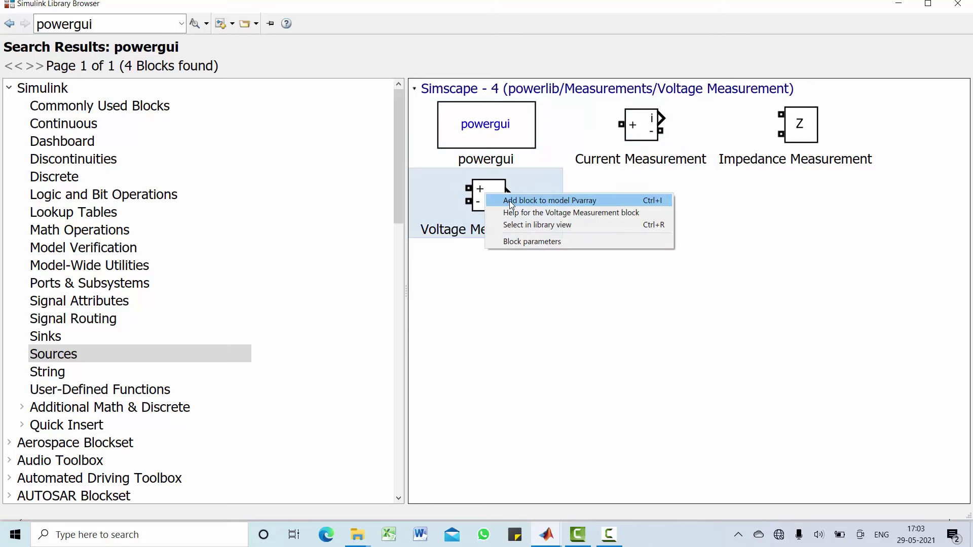
click(509, 200)
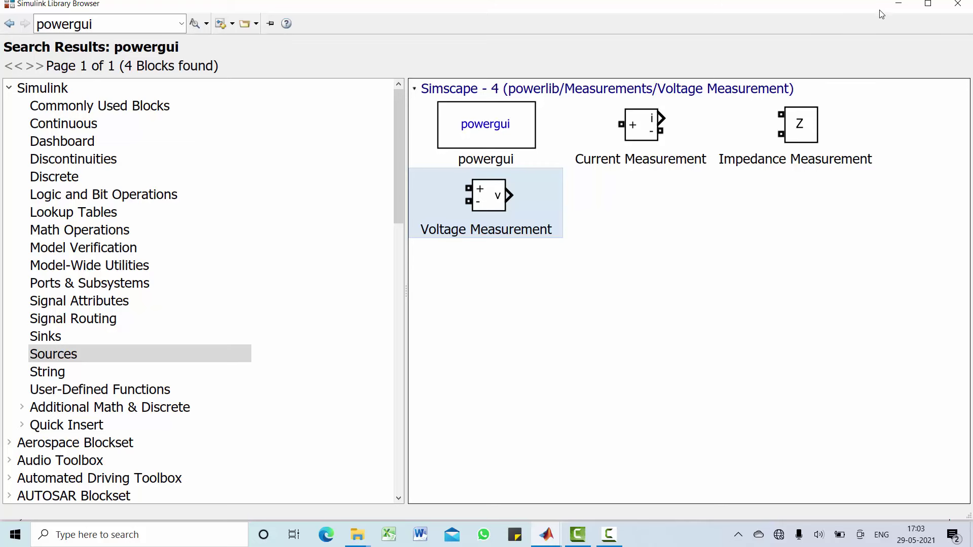
Step: Arrange the measurement blocks side by side and move powergui to the lower left
click(897, 6)
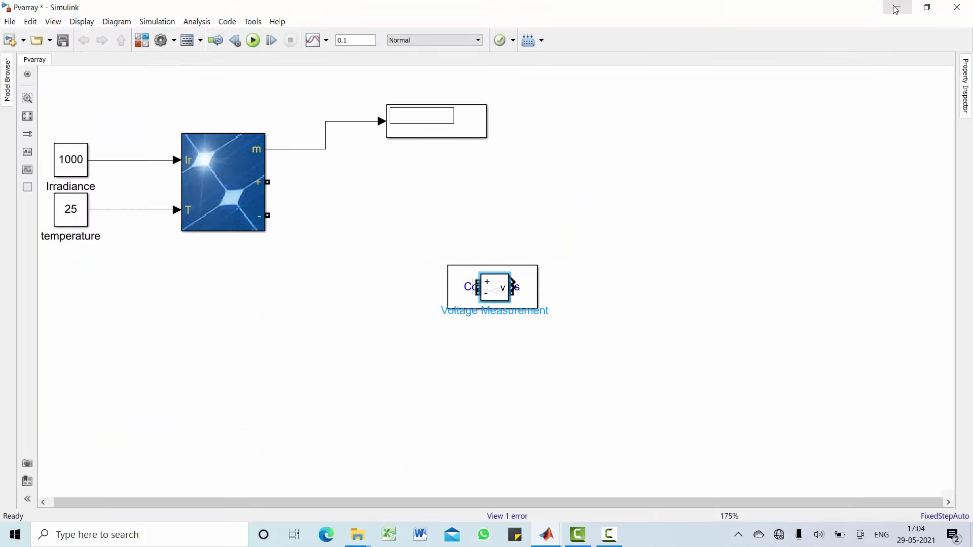
drag(502, 289, 651, 177)
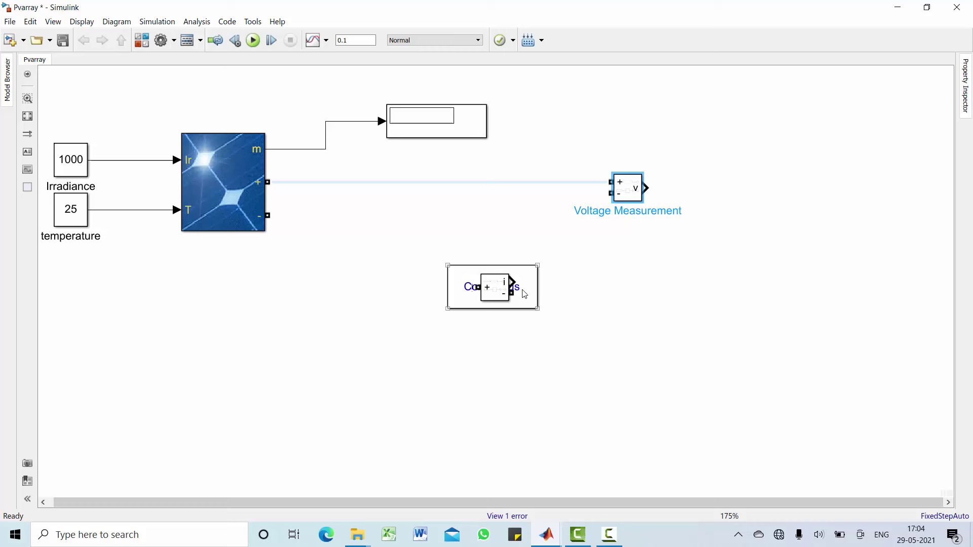
click(506, 287)
drag(507, 288, 638, 252)
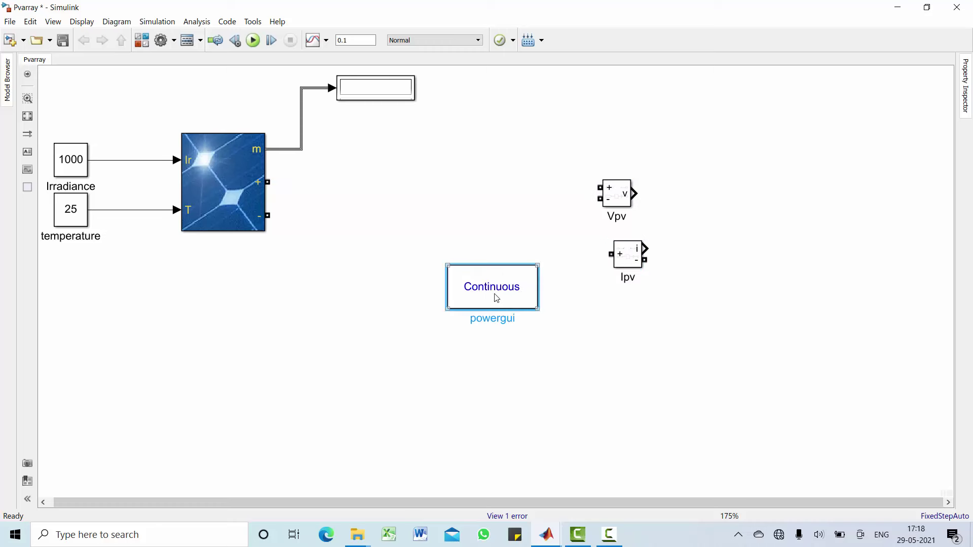
drag(496, 298, 117, 391)
Step: Set powergui to Discrete simulation with a 1e-8 s sample time
double_click(117, 390)
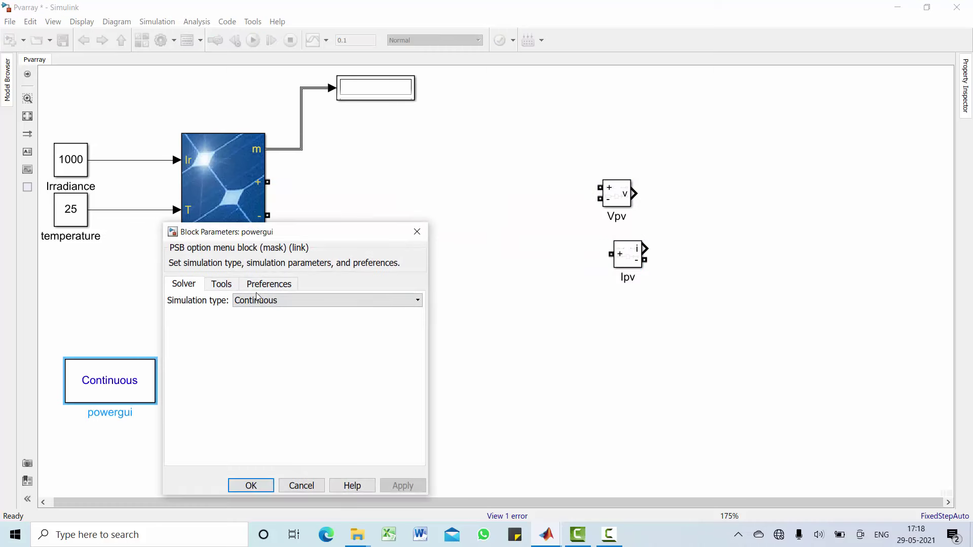
click(337, 301)
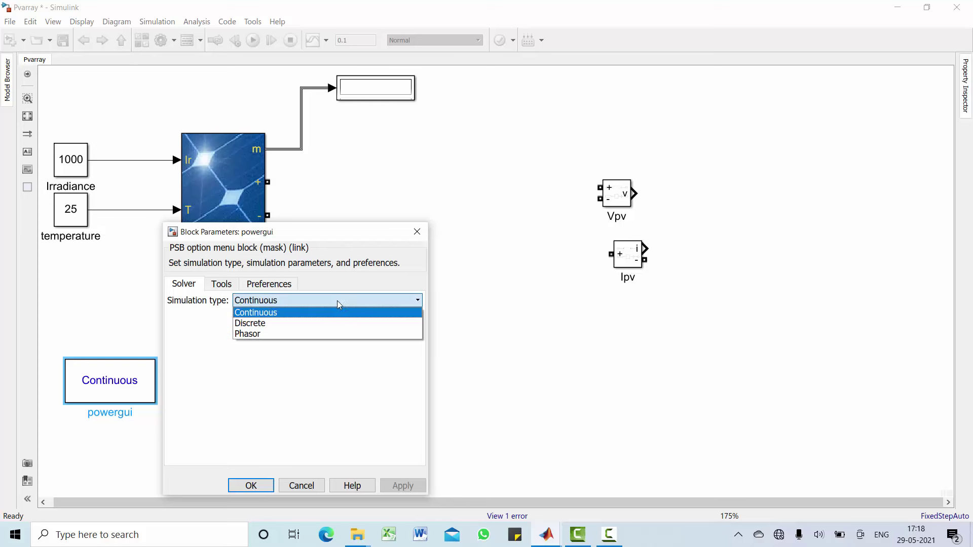
click(318, 323)
double_click(272, 322)
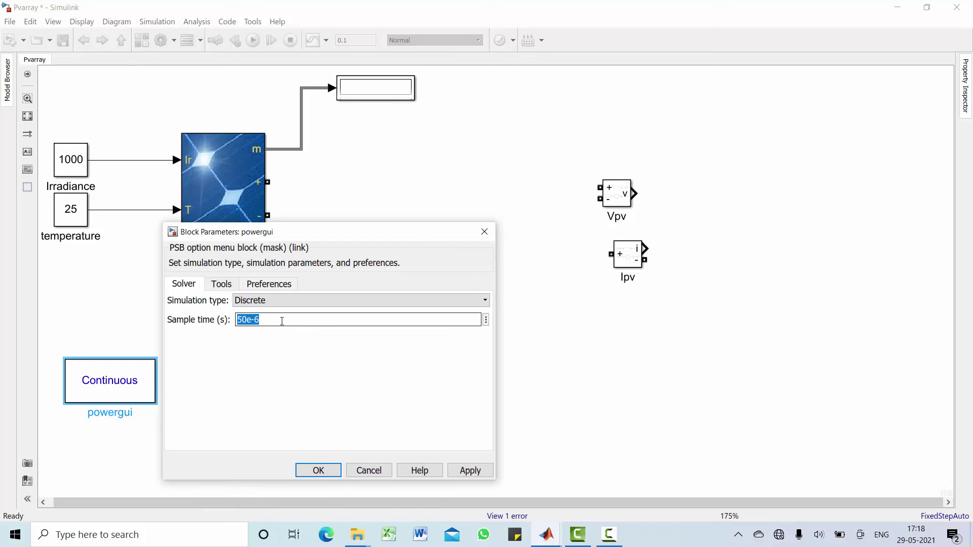
text(1e)
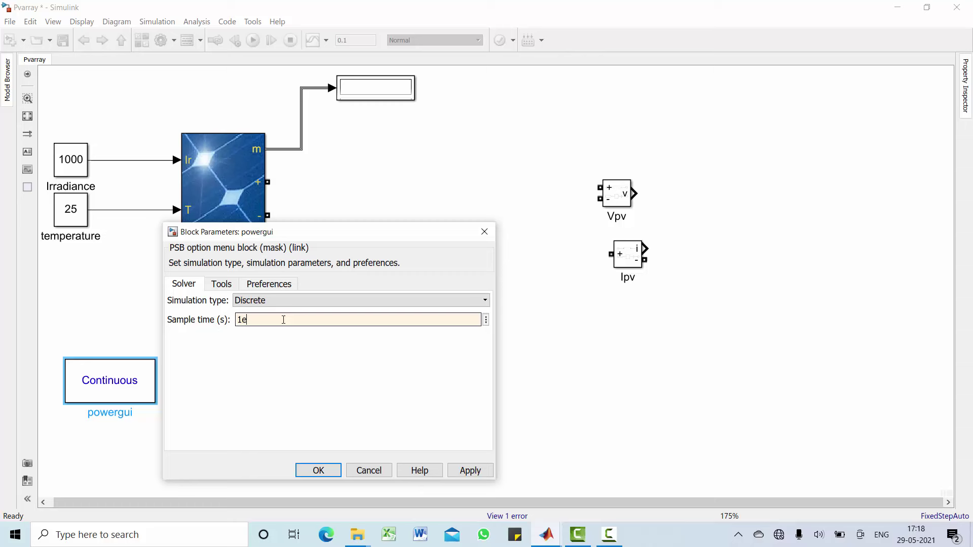
text(-8)
click(322, 471)
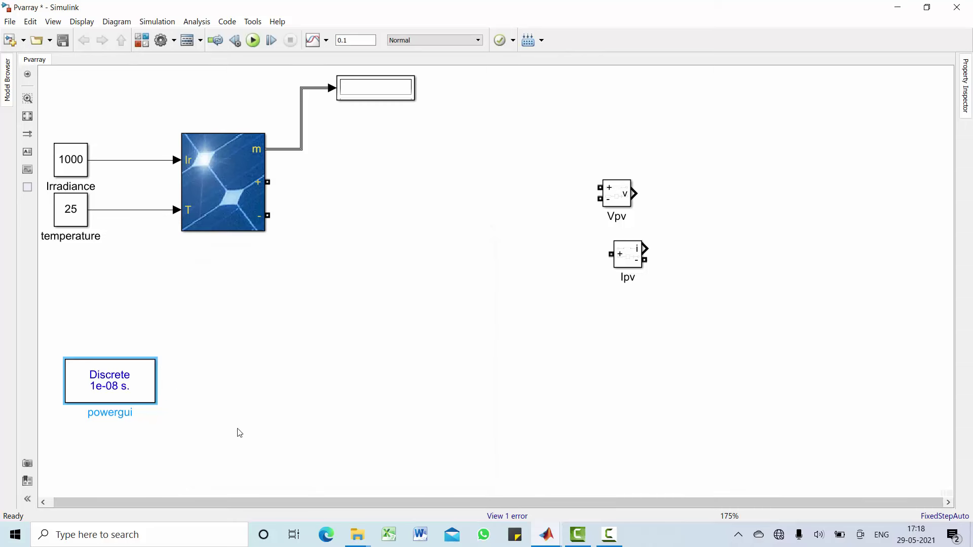
Step: Confirm the solver is fixed-step with a 1e-8 step size and apply the configuration
click(174, 40)
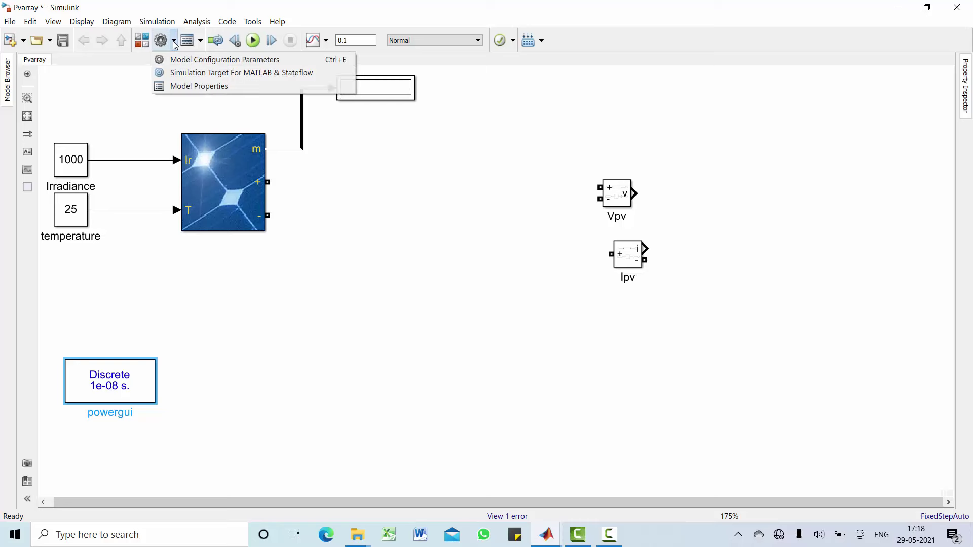
click(188, 60)
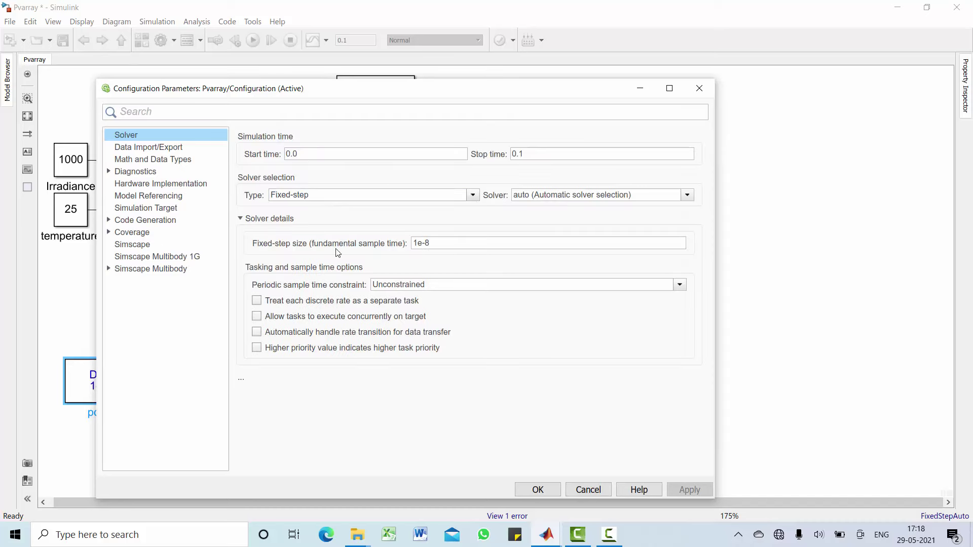
click(433, 242)
drag(434, 242, 411, 244)
click(412, 244)
click(441, 269)
click(550, 492)
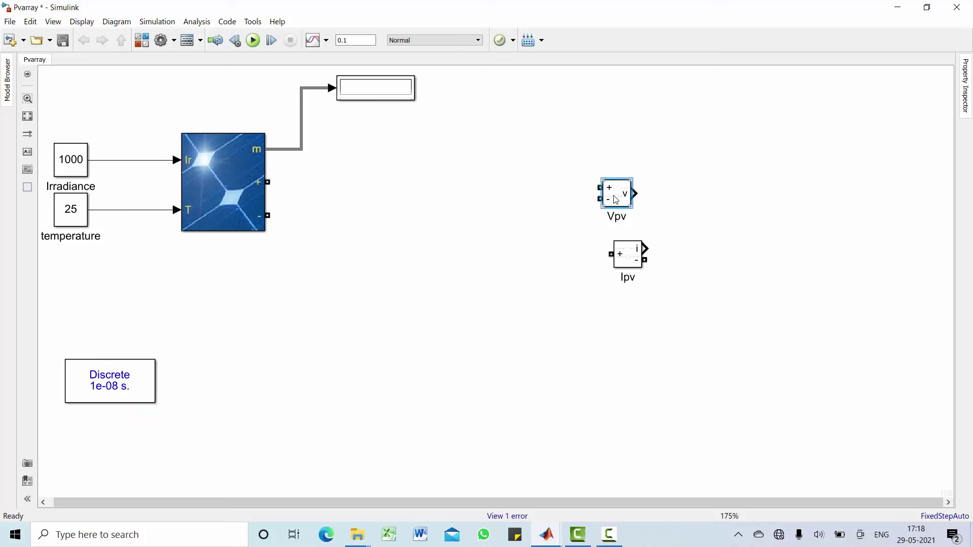
Step: Position the Ipv and Vpv sensors and wire the PV array's terminals through them
drag(611, 204, 583, 198)
drag(627, 255, 476, 179)
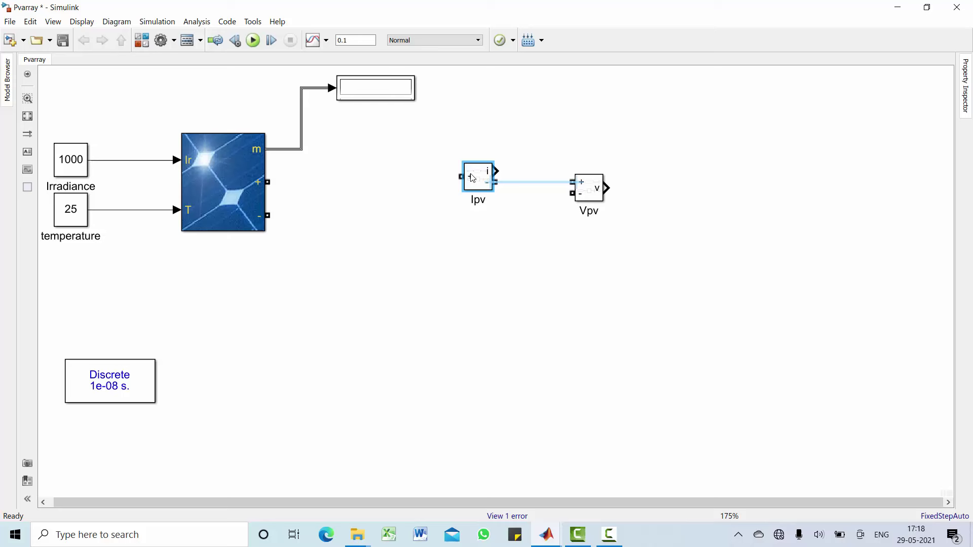
drag(267, 182, 476, 183)
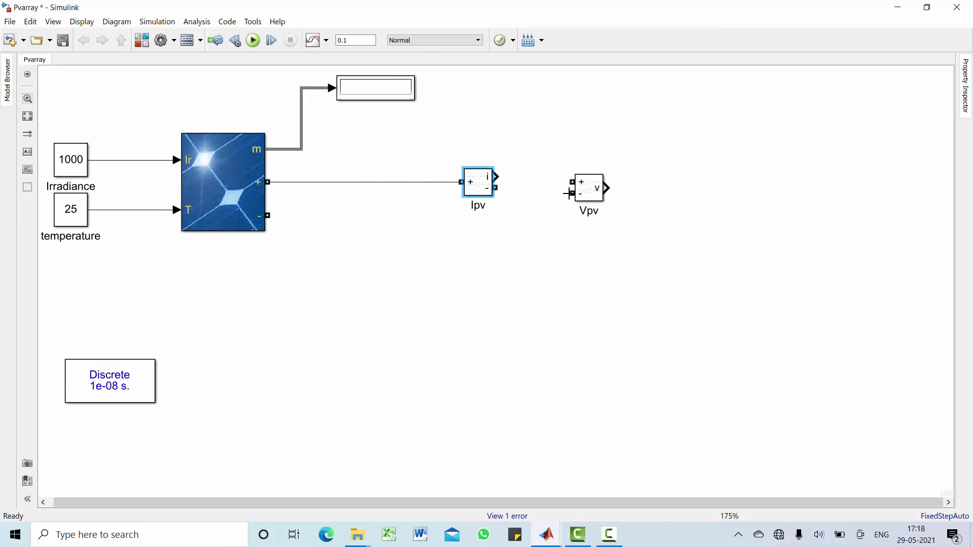
click(593, 203)
drag(593, 202, 599, 258)
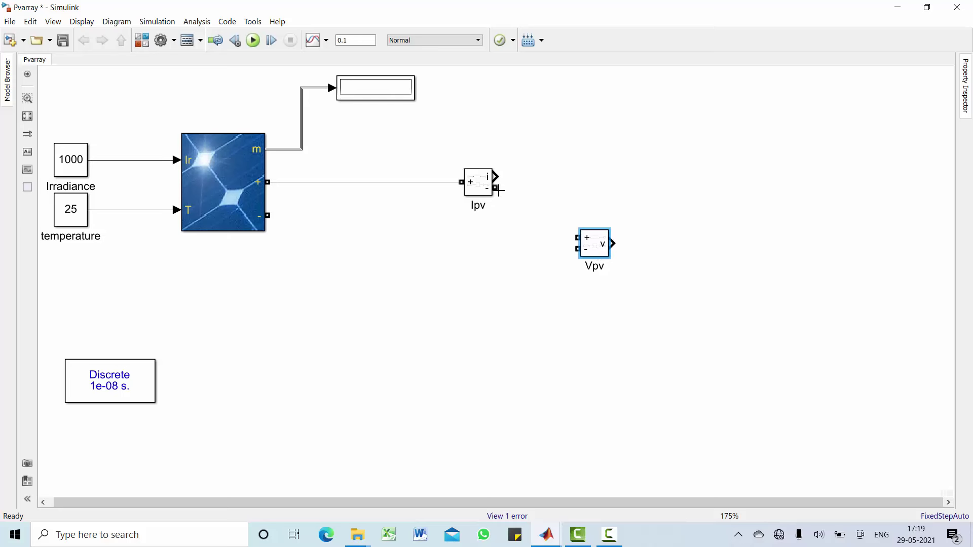
mouse_move(496, 188)
mouse_down()
mouse_move(576, 235)
mouse_move(268, 218)
mouse_up()
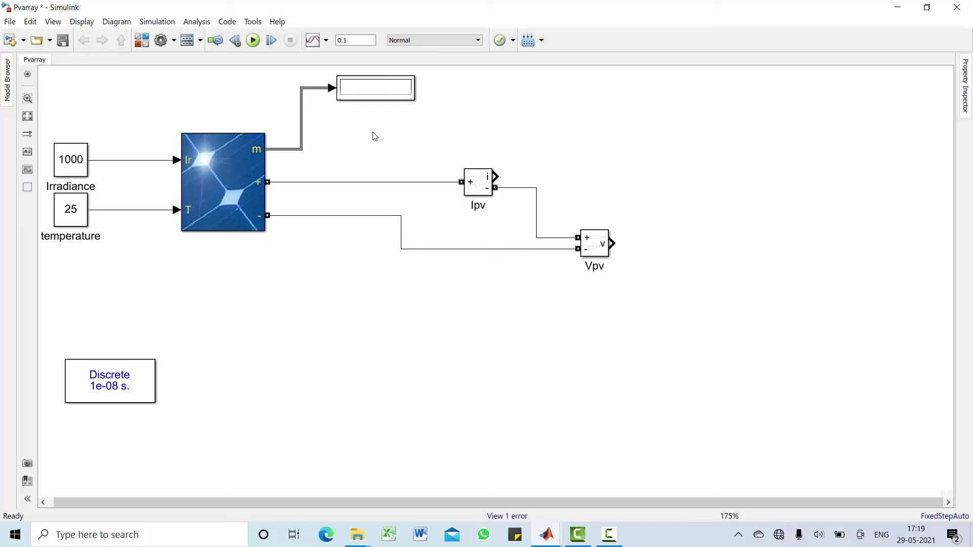
Step: Copy the Display block twice and connect the copies to the Ipv and Vpv outputs
click(391, 96)
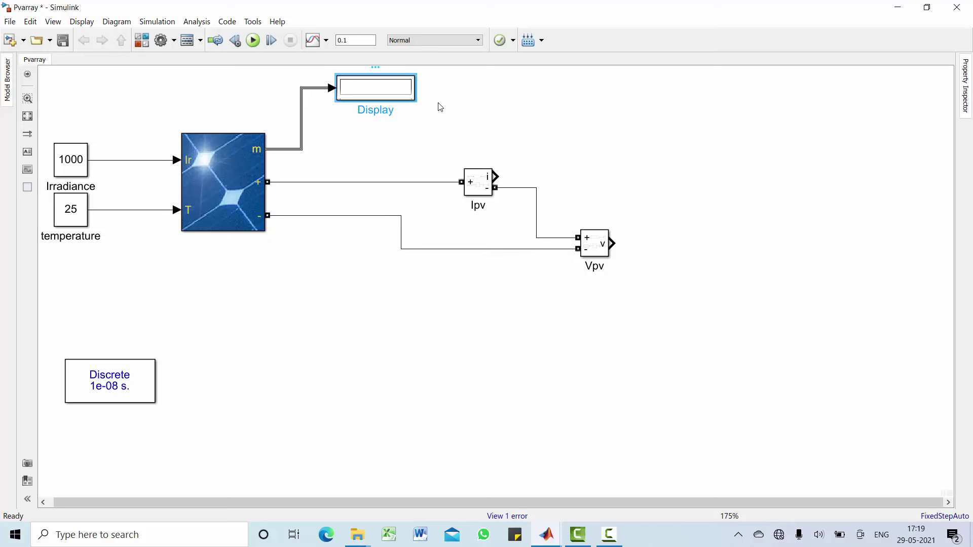
key(ctrl+c)
key(ctrl+v)
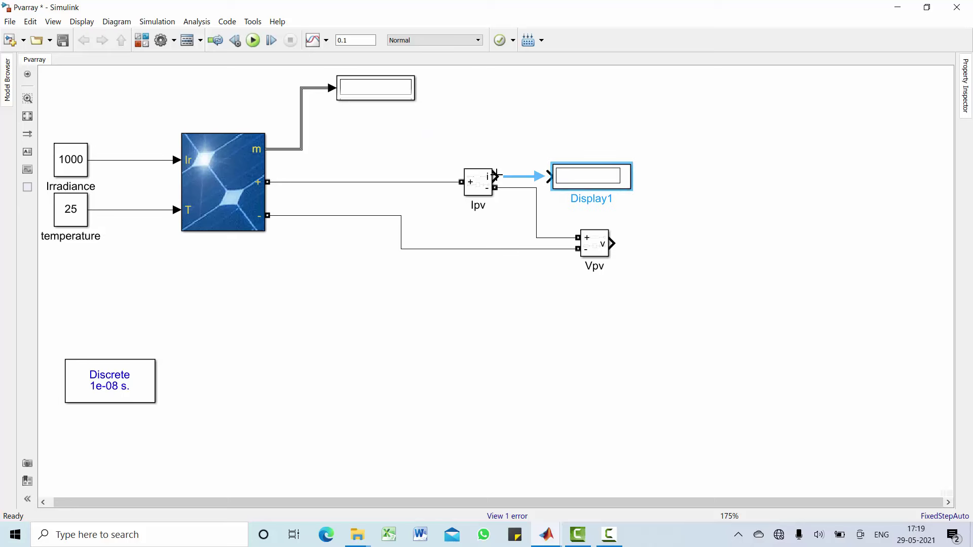
click(550, 176)
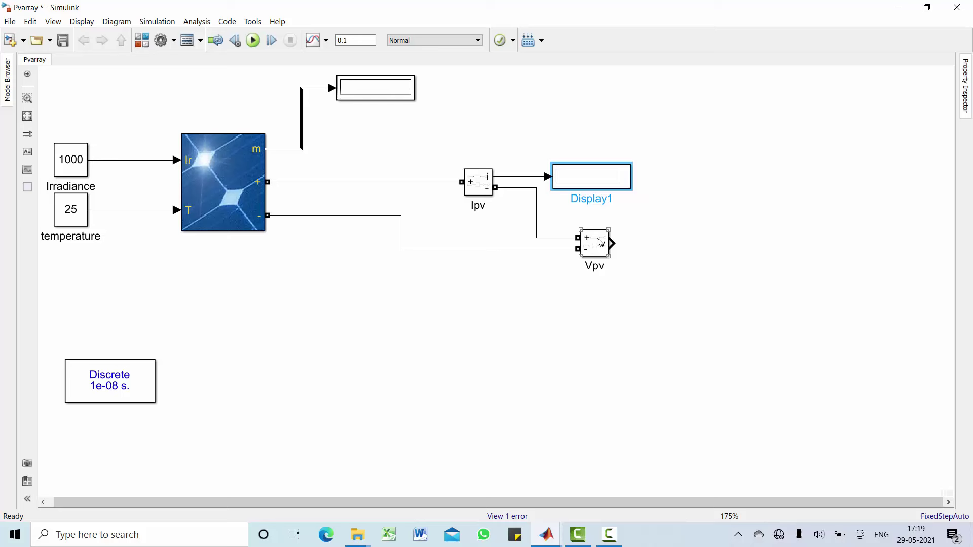
key(ctrl+v)
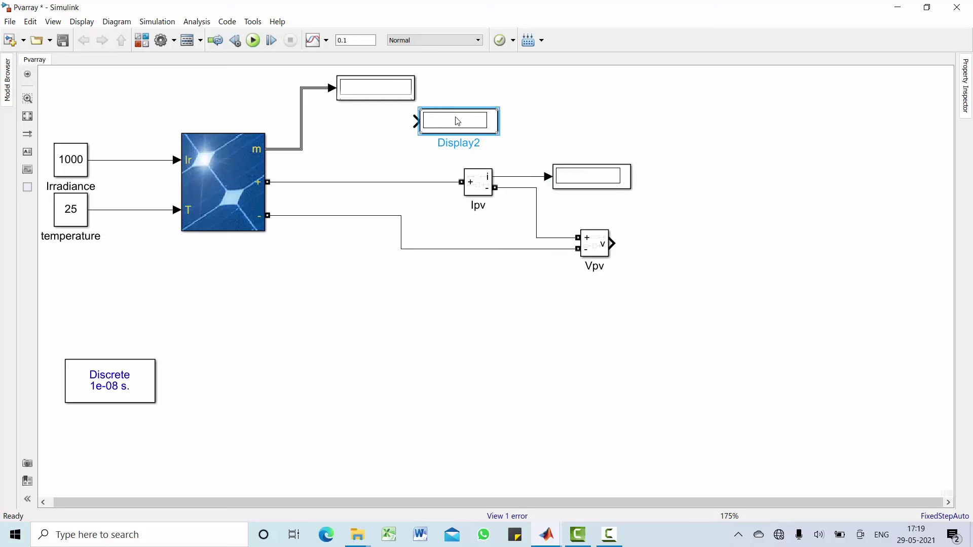
drag(459, 120, 712, 243)
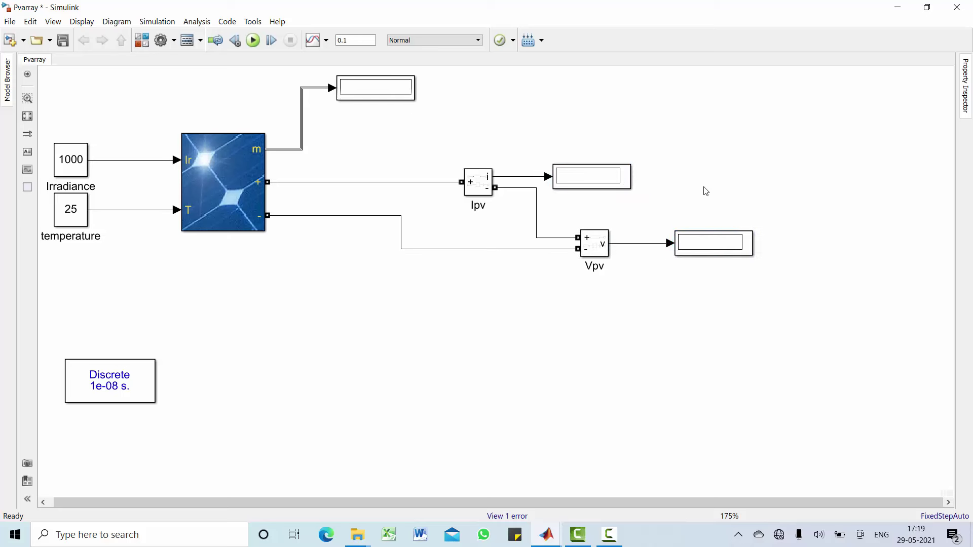
Step: Rename the Ipv display to 'Display Ipv'
click(608, 188)
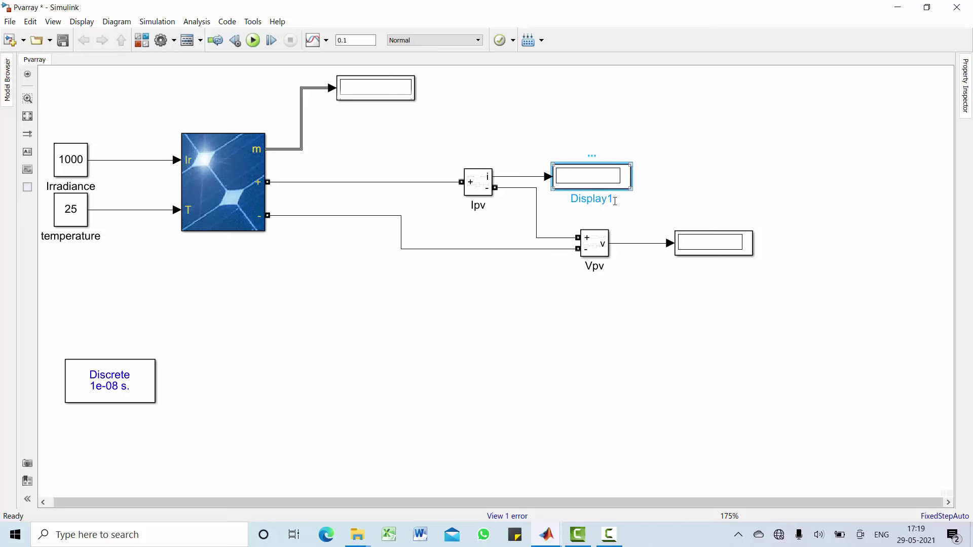
click(614, 201)
key(BackSpace)
text(IPv)
key(BackSpace)
text(pv)
Step: Rename the Vpv display to 'Display Vpv'
click(708, 249)
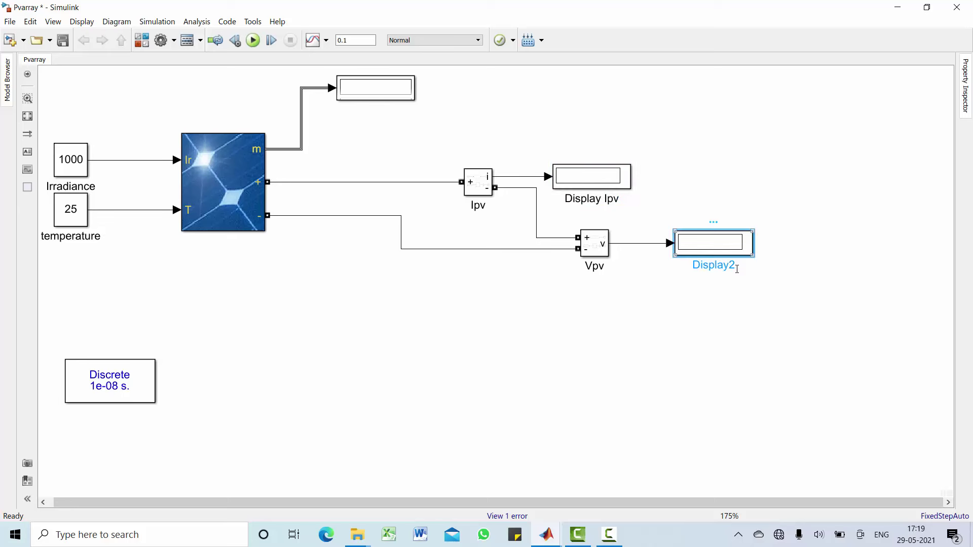
click(737, 268)
key(BackSpace)
text(Vpv)
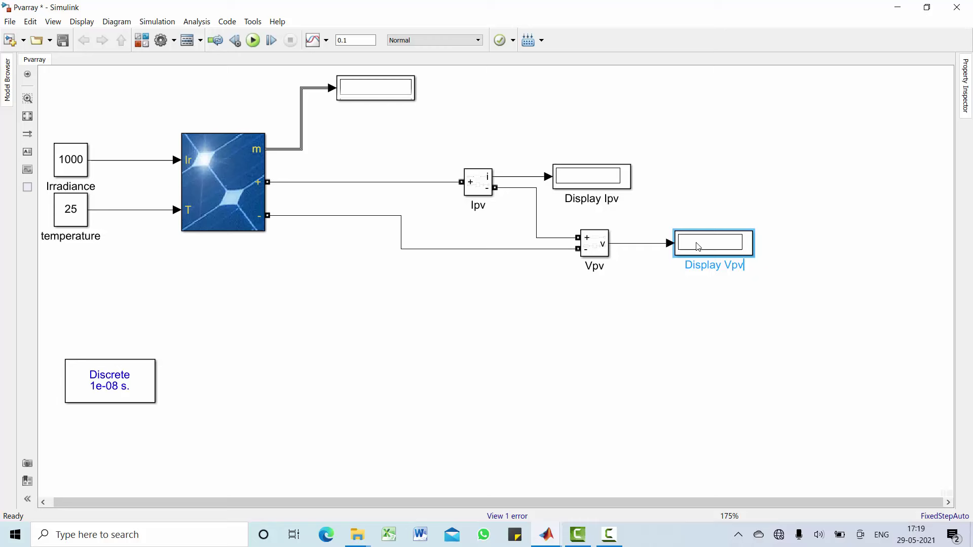
click(686, 198)
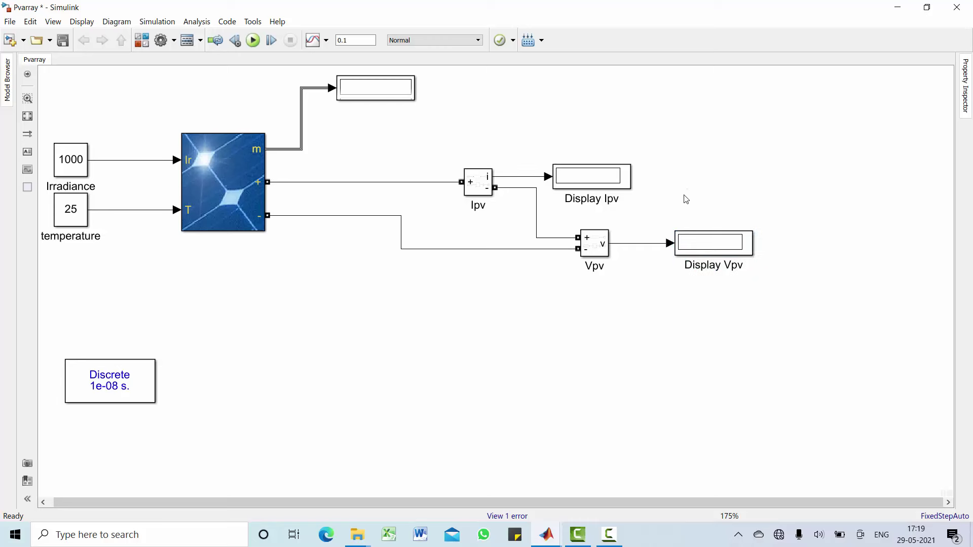
Step: Run the simulation and enlarge the measurement display to show all five values
click(253, 41)
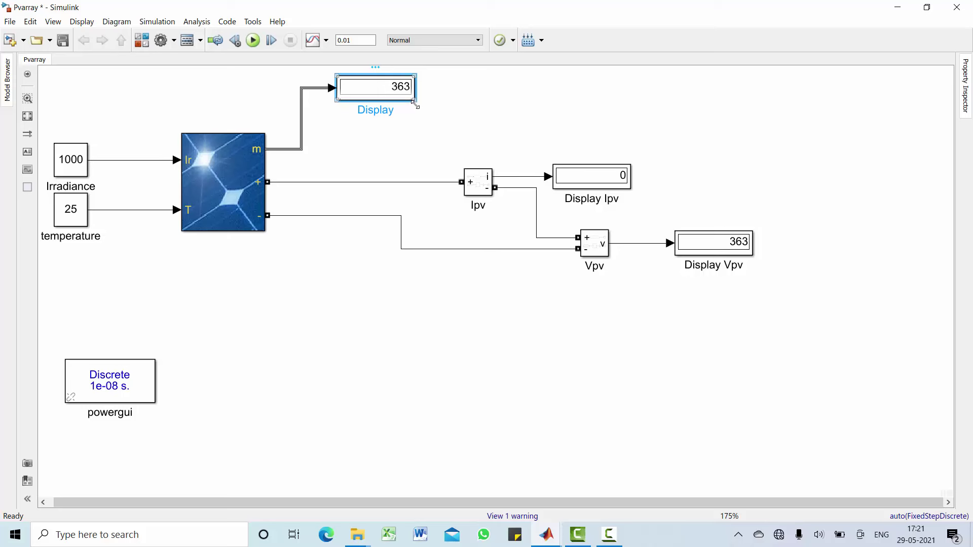
drag(416, 106, 422, 177)
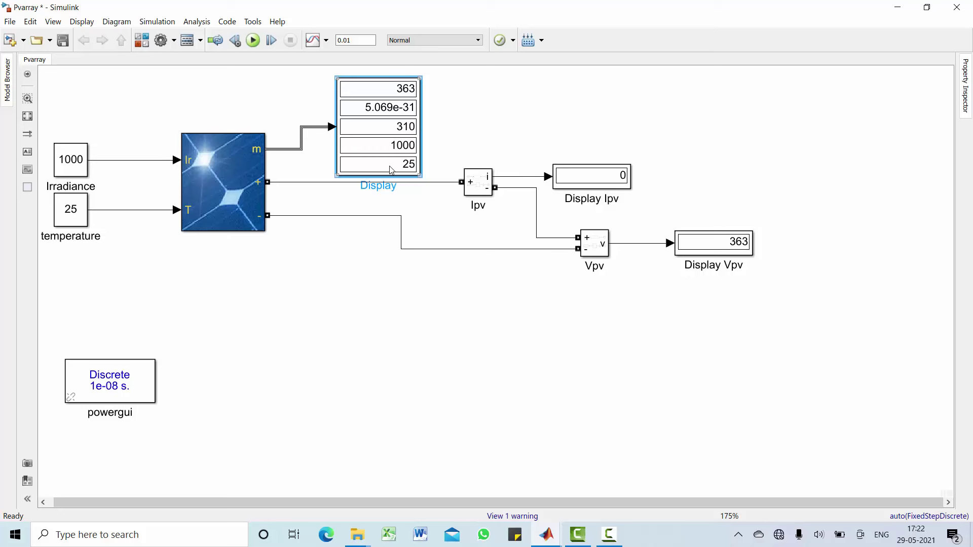
click(70, 221)
Step: Review the PV Array's series modules per string setting, then return to the Library Browser
double_click(240, 188)
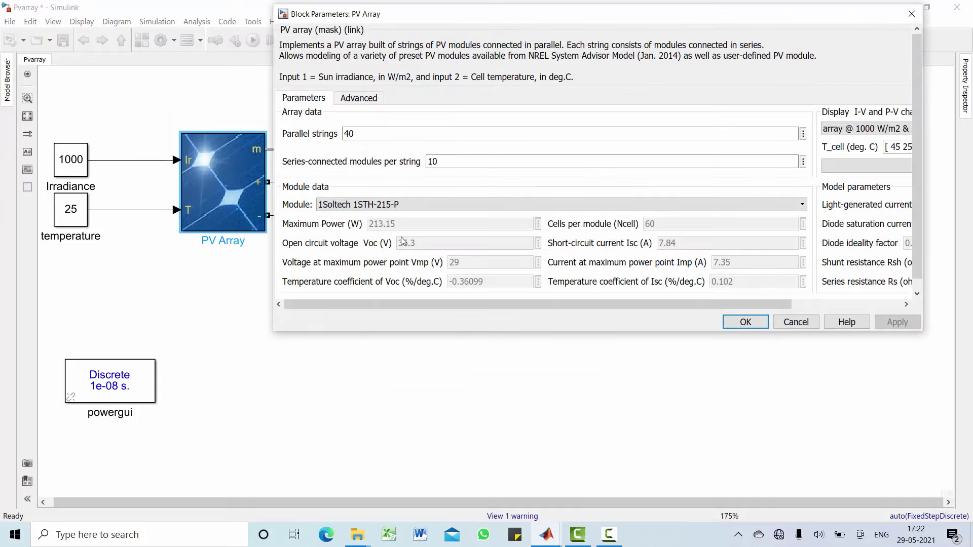
click(432, 162)
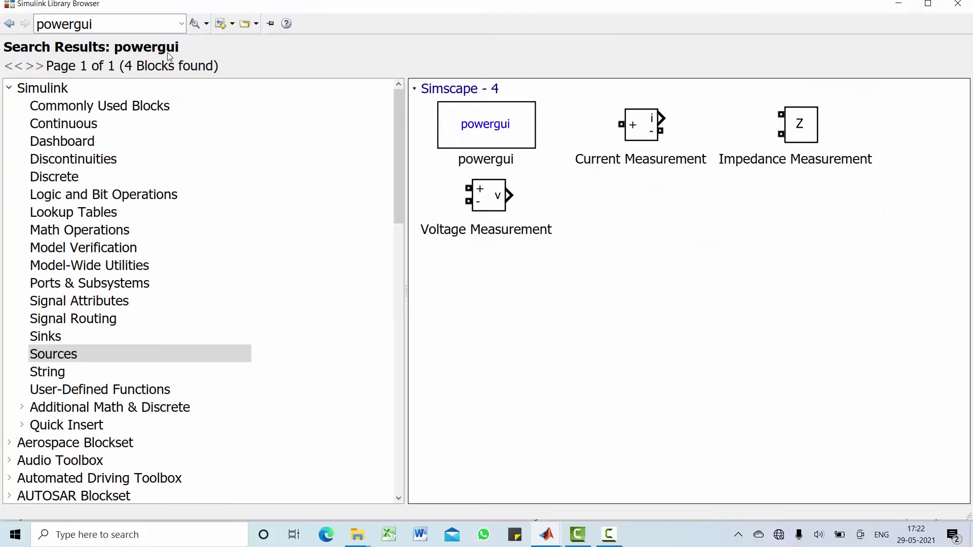
click(116, 27)
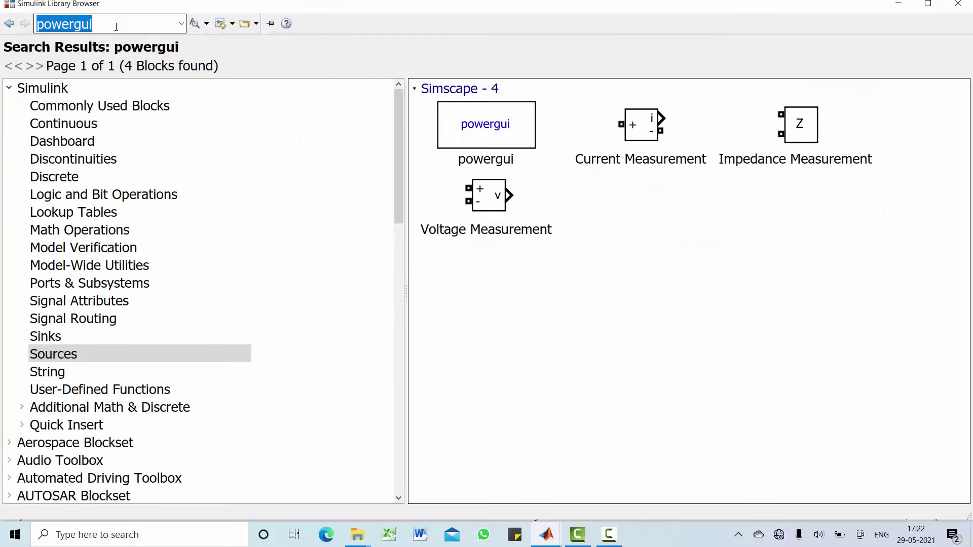
Step: Add a Series RLC Branch from the library and wire it across the Ipv and Vpv lines
text(rlc branch)
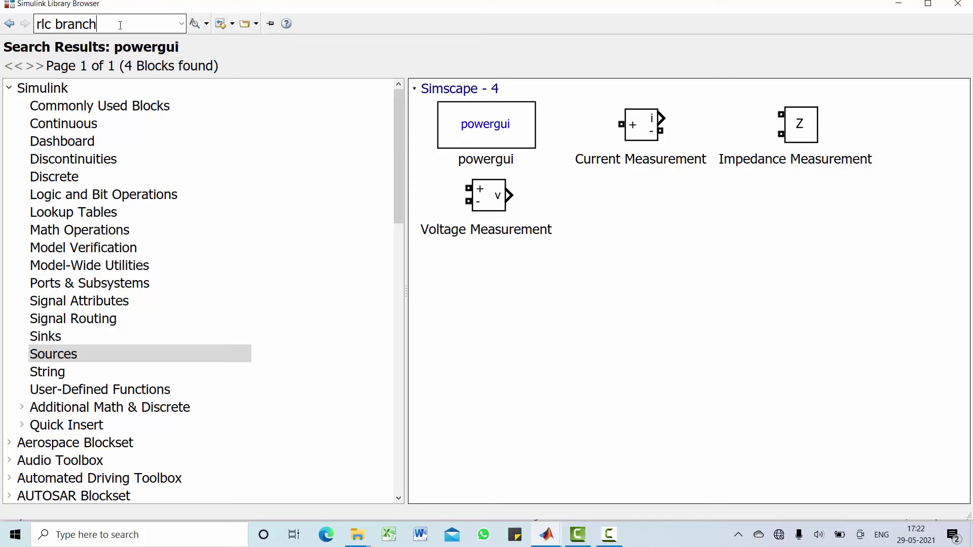
key(Return)
right_click(584, 138)
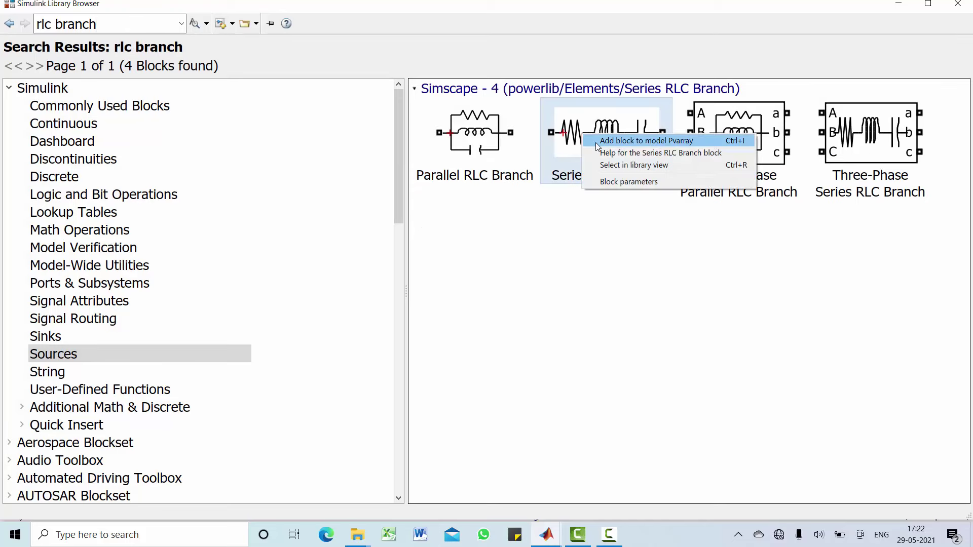
click(611, 141)
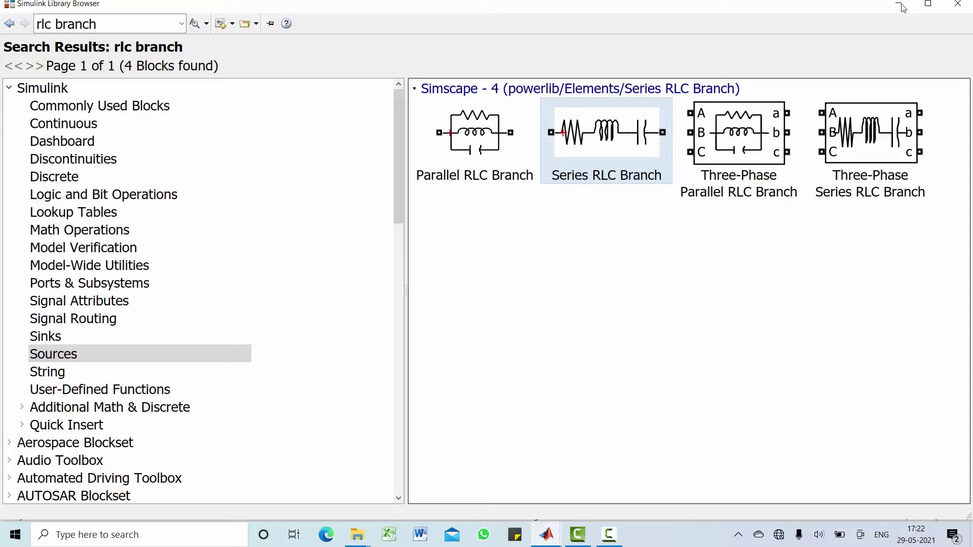
click(505, 294)
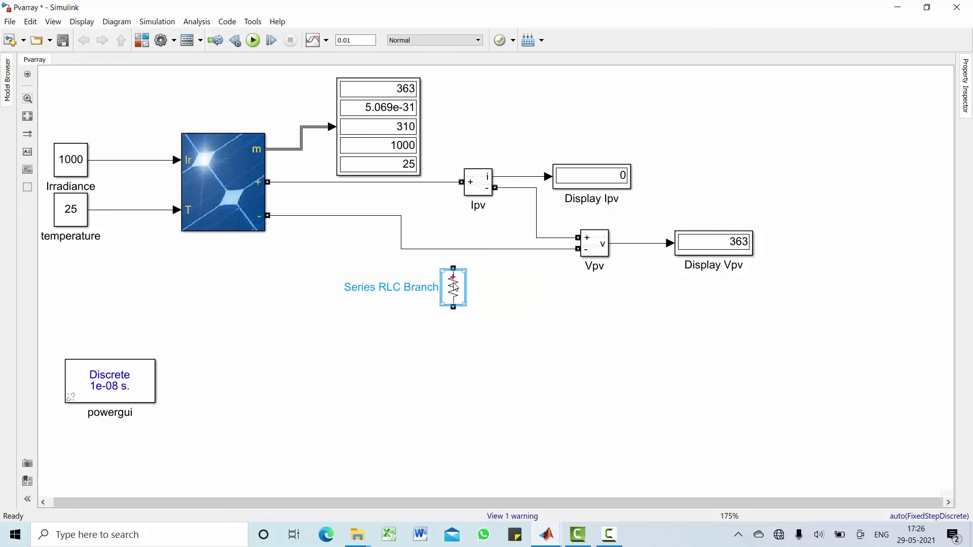
drag(465, 285, 514, 249)
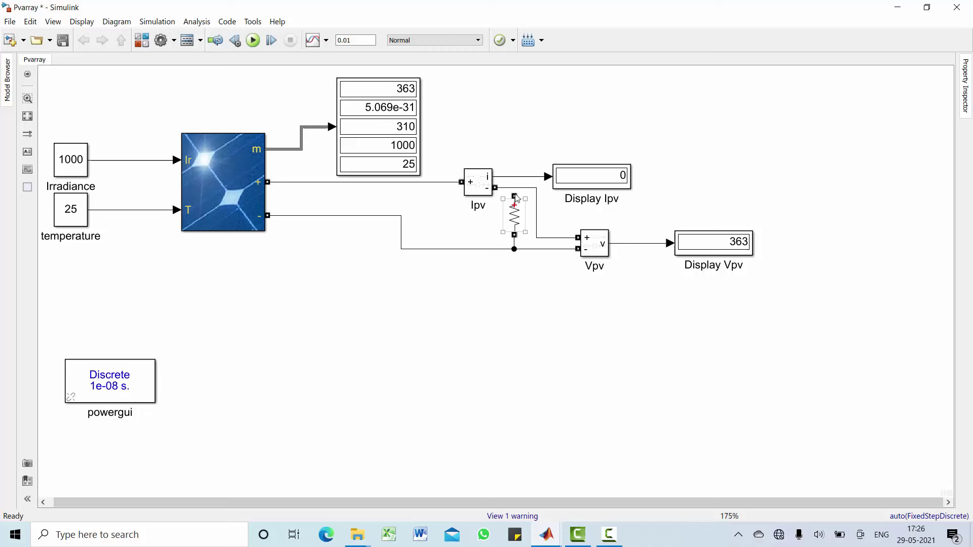
drag(514, 195, 515, 188)
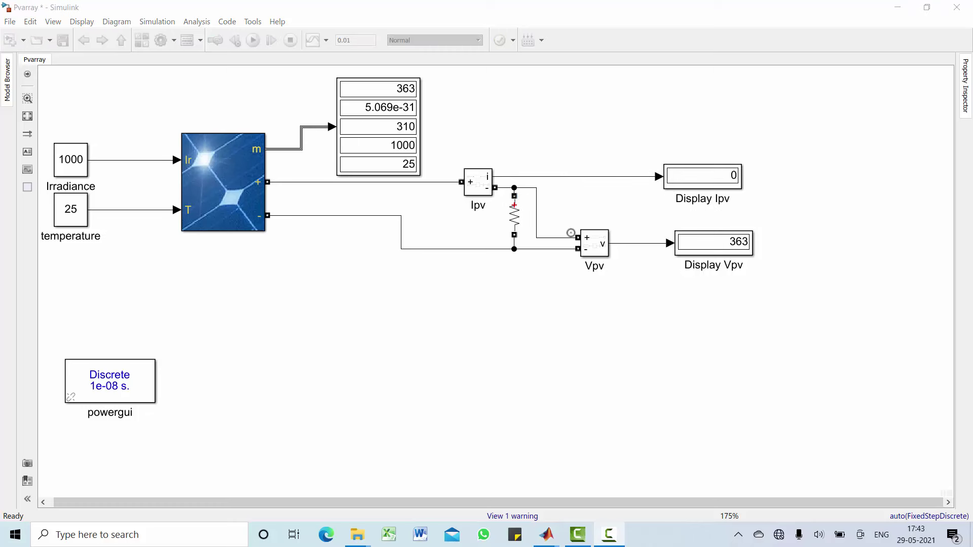
Step: Keep the load resistance at 4 ohms and rerun, giving Ipv 87.35 and Vpv 349.4
double_click(524, 226)
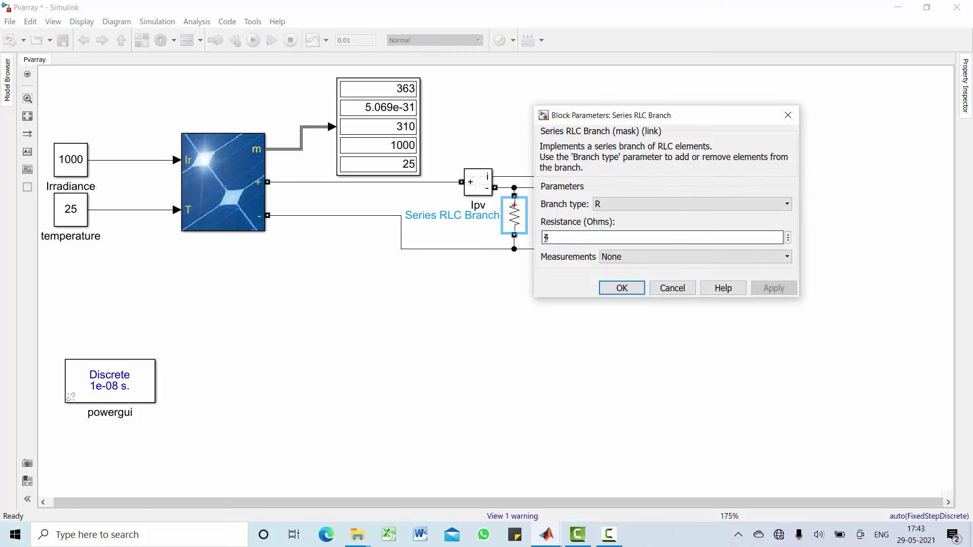
click(622, 287)
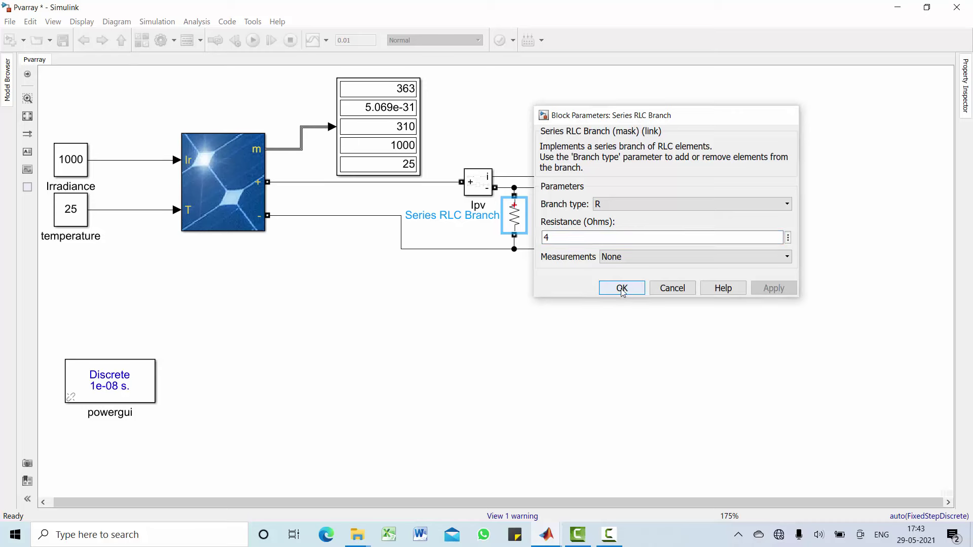
click(253, 40)
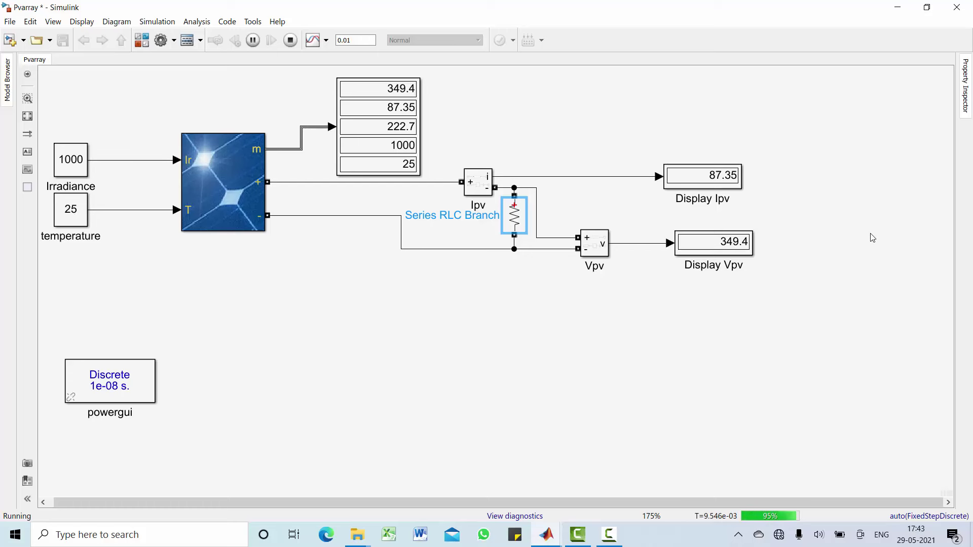
click(736, 248)
click(730, 152)
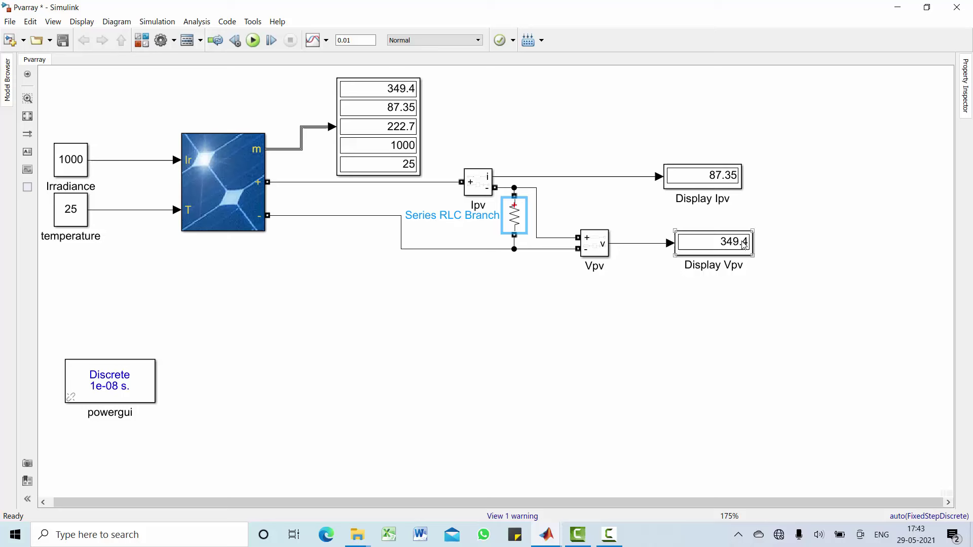
click(514, 225)
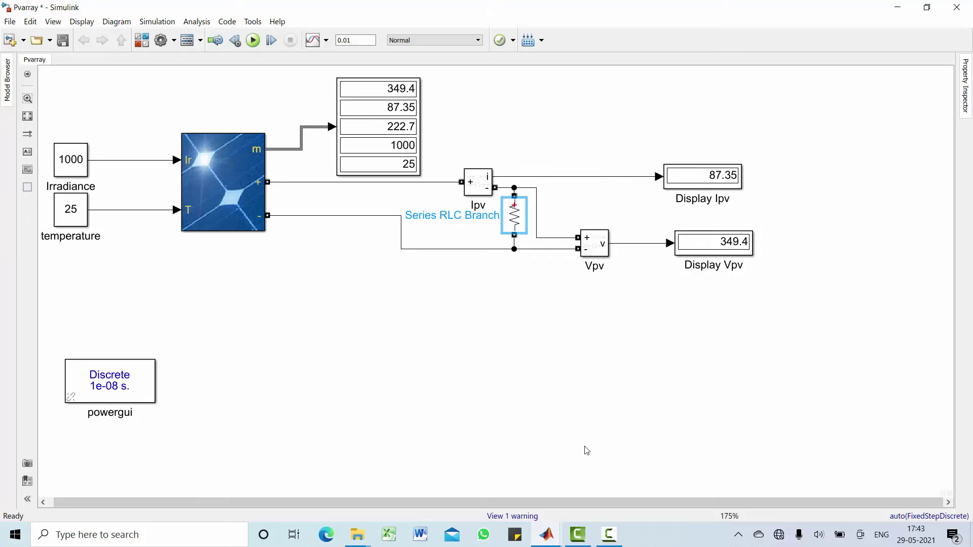
Step: Add a Product block to the Pvarray model and place it below the displays
click(142, 40)
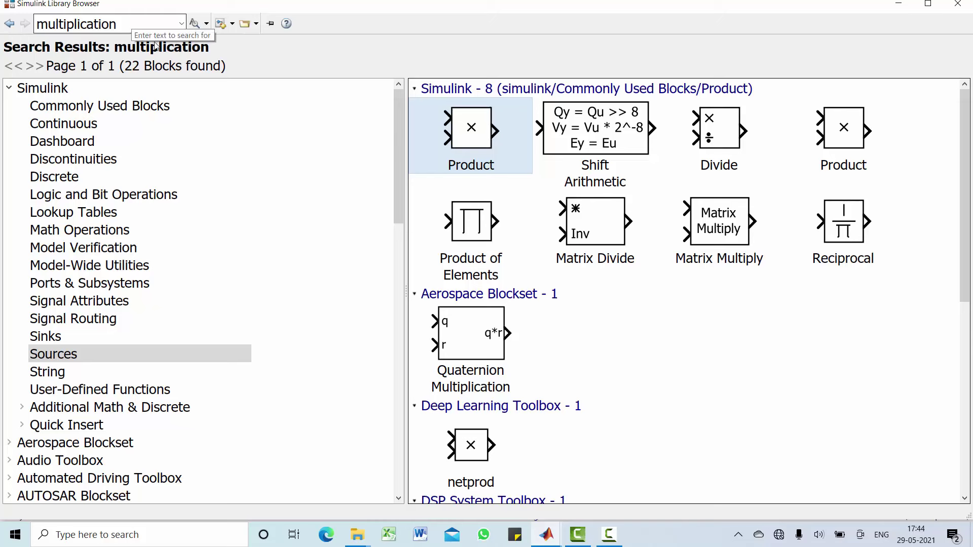
click(120, 24)
click(120, 24)
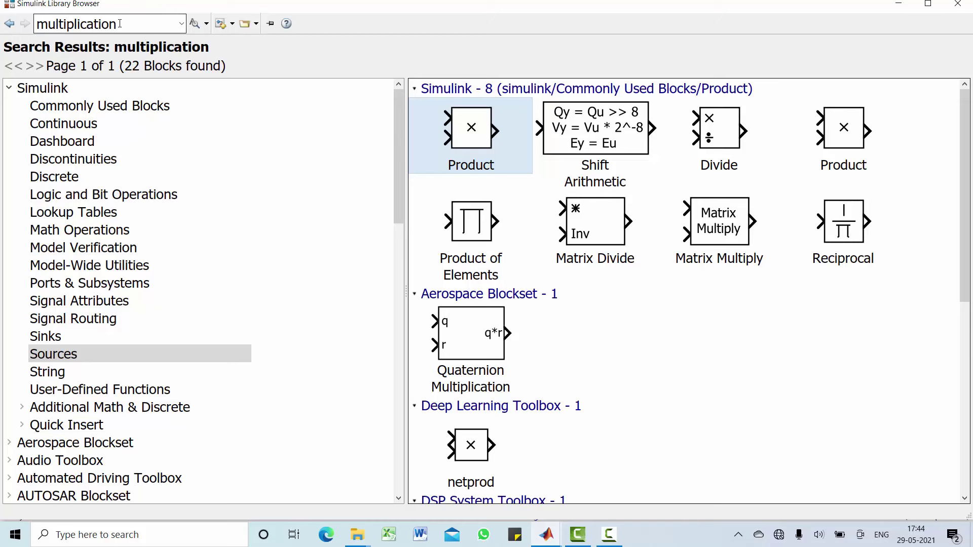
click(483, 133)
right_click(467, 130)
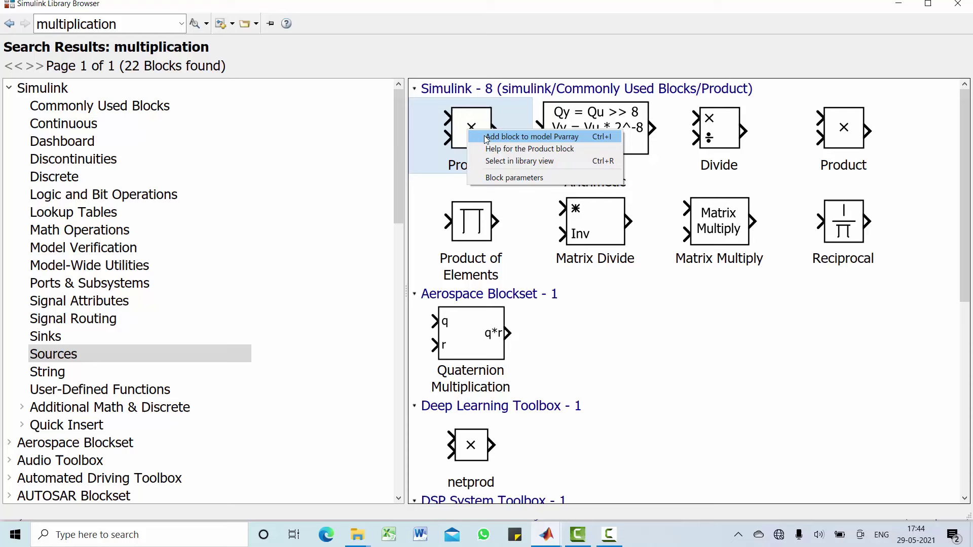
click(501, 138)
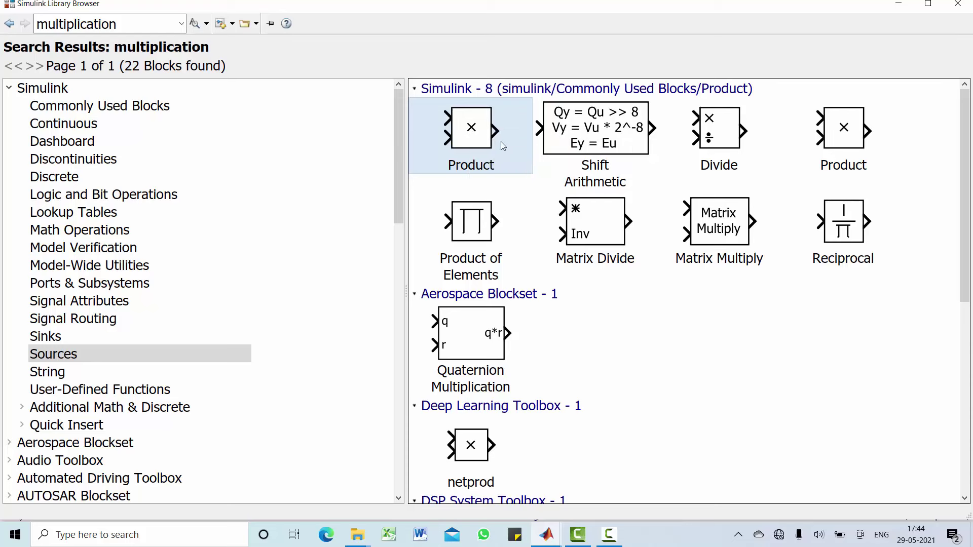
click(902, 6)
drag(504, 293, 670, 365)
Step: Copy Display Vpv as 'Display power', wire Ipv and Vpv into Product, and rerun
click(721, 246)
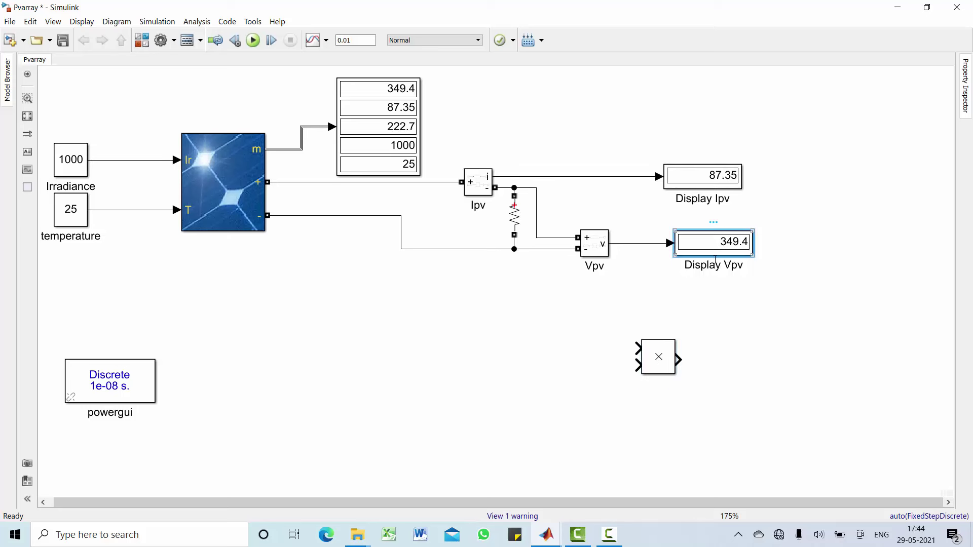
ctrl+drag(725, 246, 758, 362)
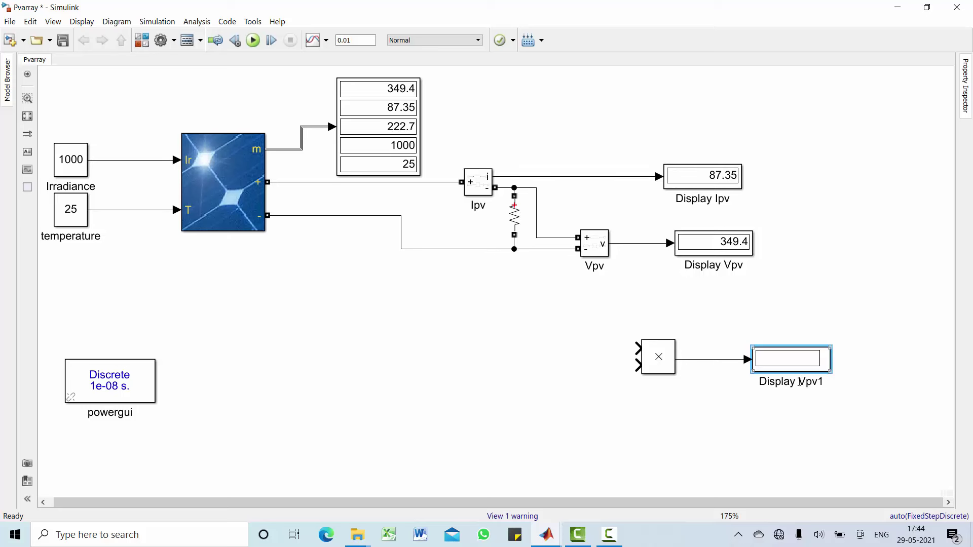
double_click(811, 381)
text(power)
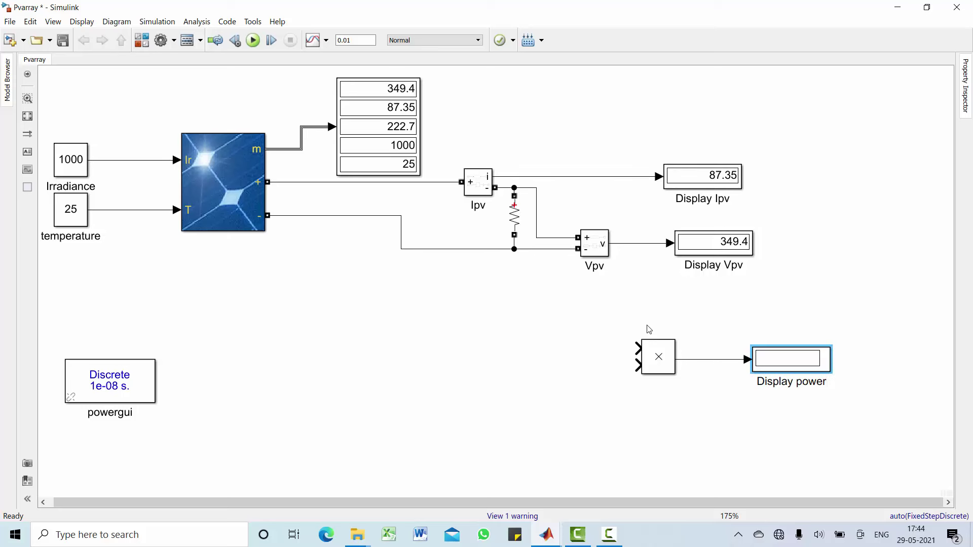
mouse_move(653, 357)
mouse_down()
mouse_move(676, 357)
mouse_move(622, 176)
mouse_up()
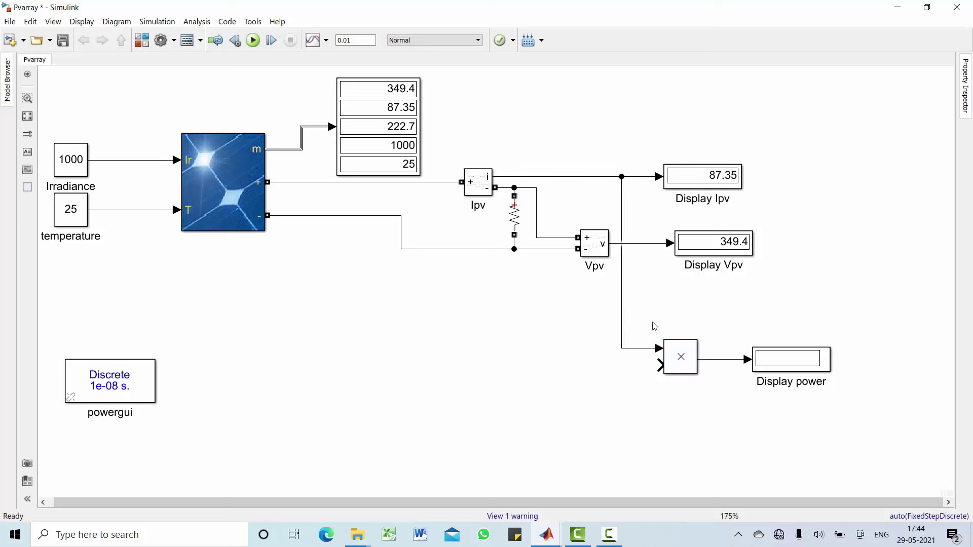
drag(657, 363, 641, 243)
click(254, 40)
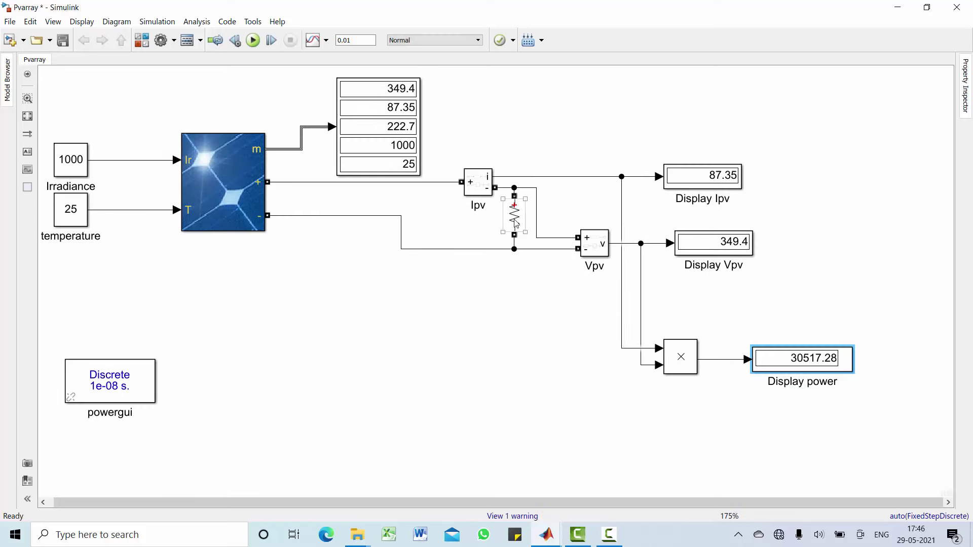
Step: Try 3 ohms, then 2 ohms load resistance, rerunning each; power reaches 56037.33
double_click(516, 224)
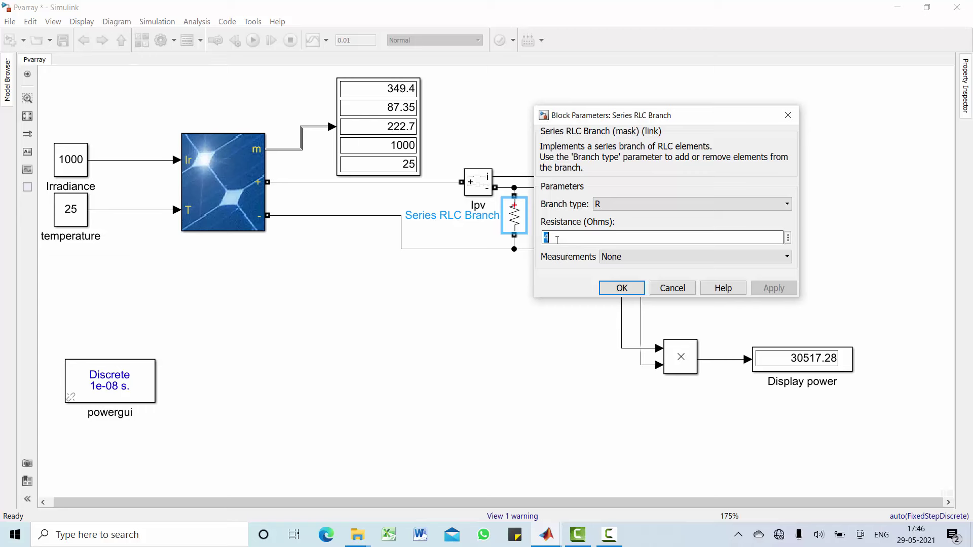
text(5)
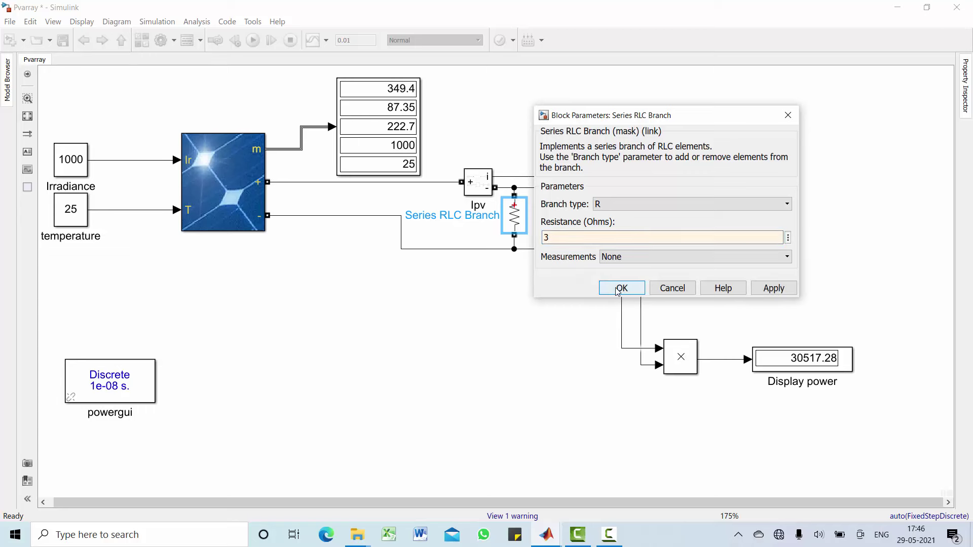
click(622, 288)
click(253, 40)
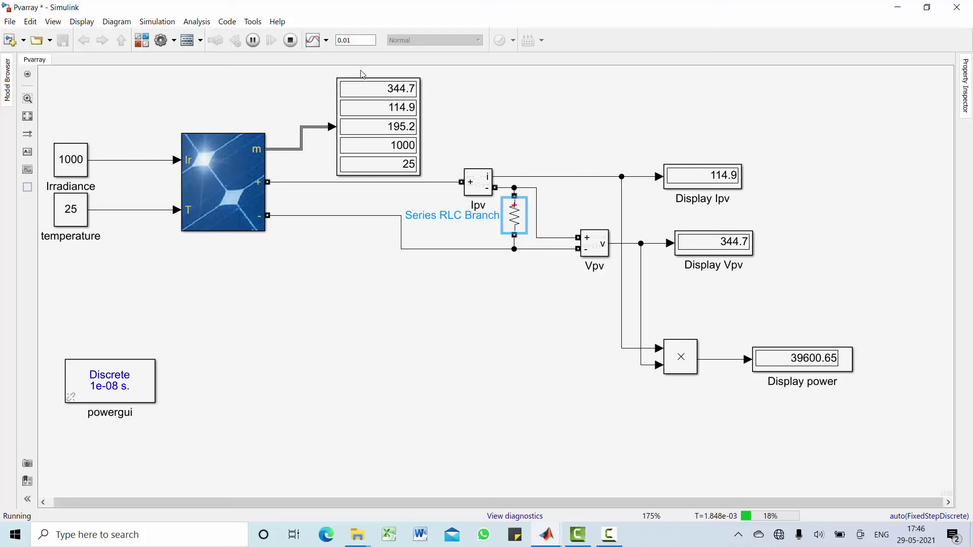
click(291, 40)
double_click(514, 218)
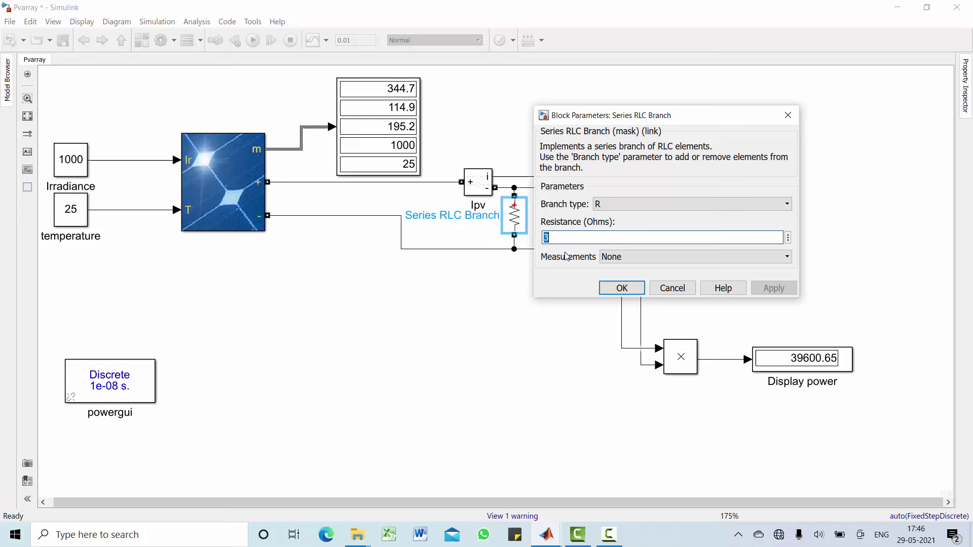
click(622, 287)
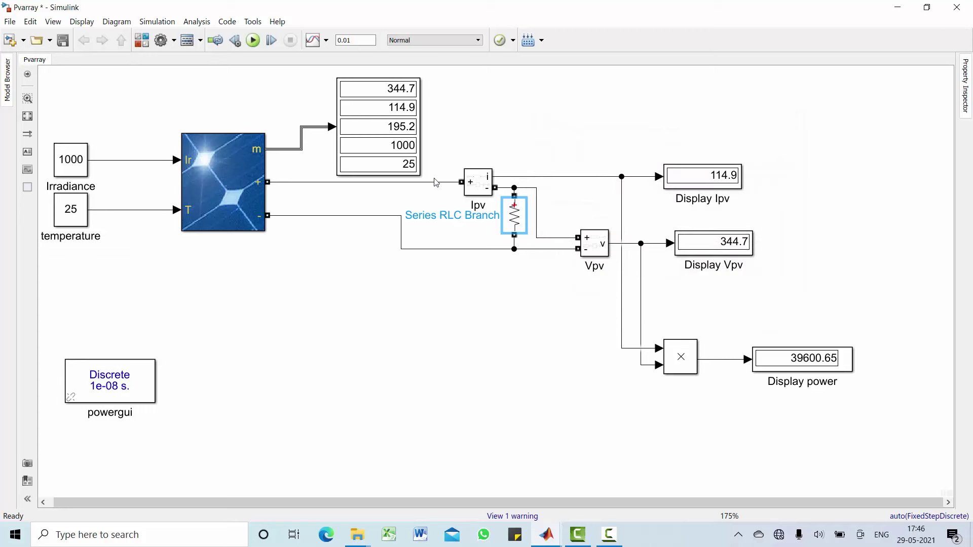
click(254, 41)
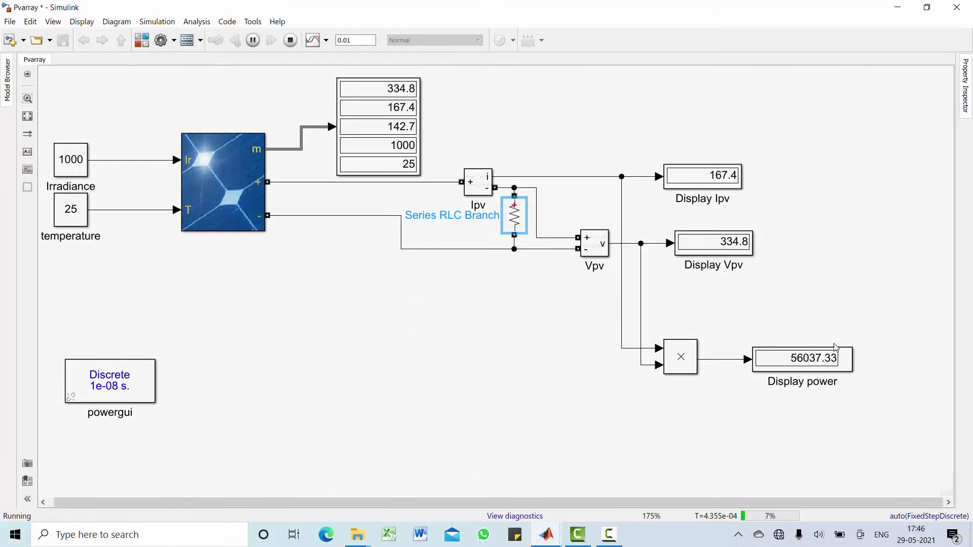
Step: Lower the Series RLC Branch resistance from 2 to 1 ohm and rerun, reaching 85144.58 W
double_click(517, 219)
double_click(567, 236)
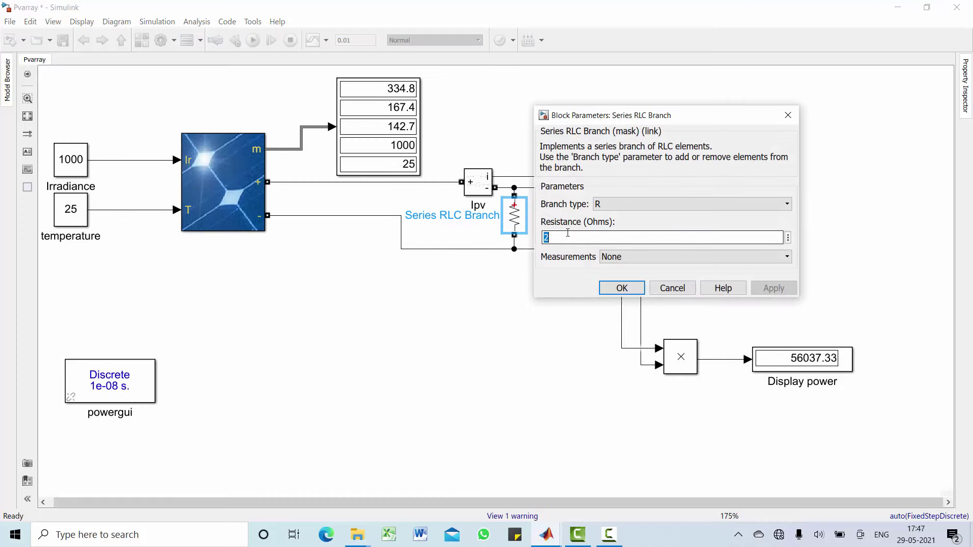
text(1)
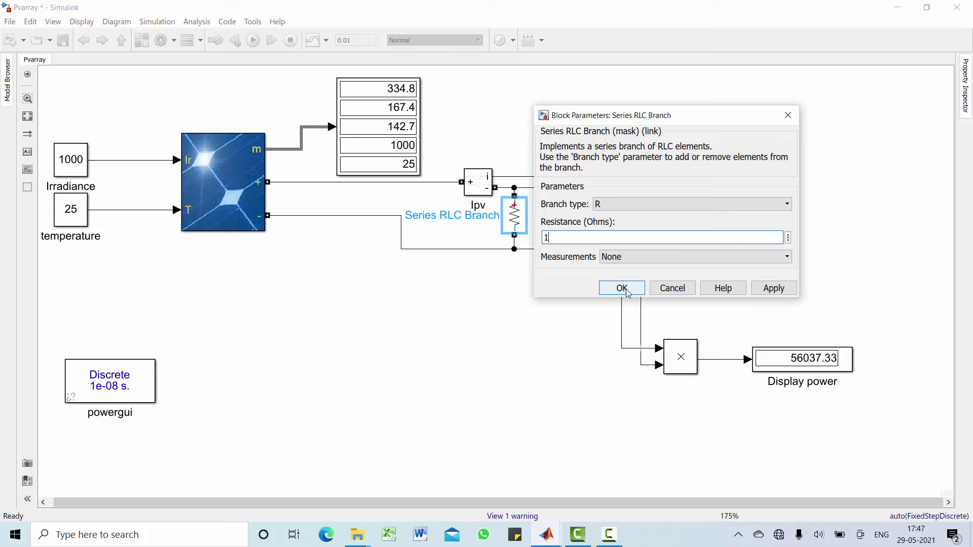
click(623, 288)
click(252, 40)
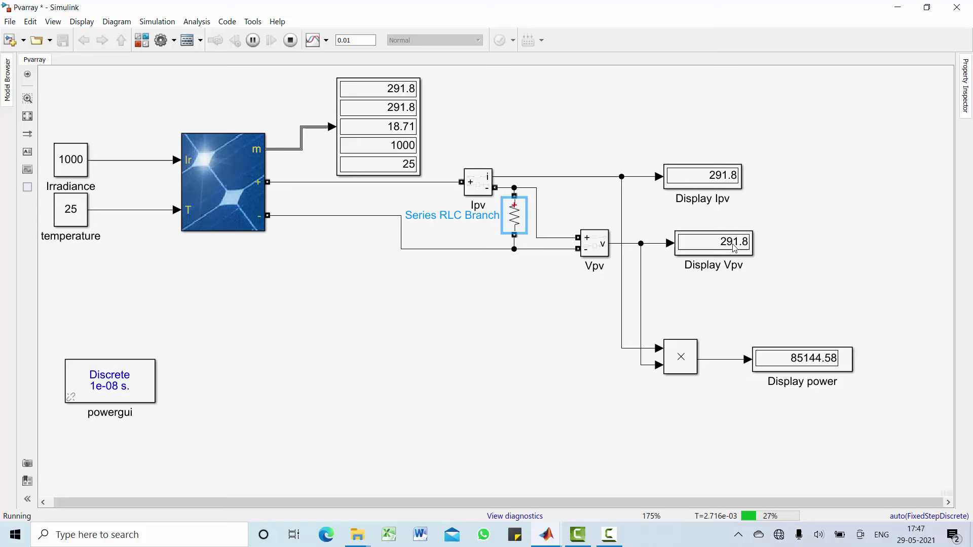
Step: Fine-tune the resistance from 0.98705 to 0.98709 ohms and rerun, giving power 85173.75
double_click(517, 218)
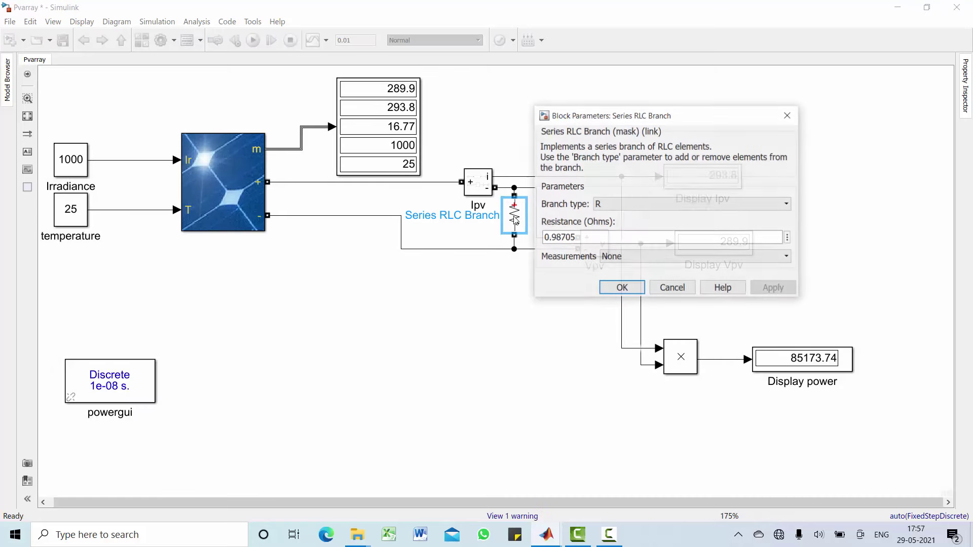
double_click(588, 237)
click(579, 239)
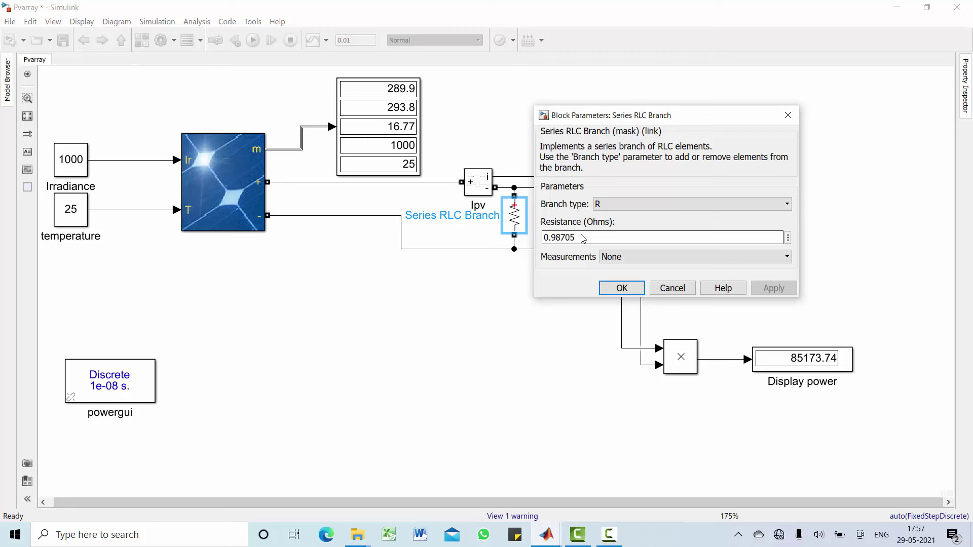
key(BackSpace)
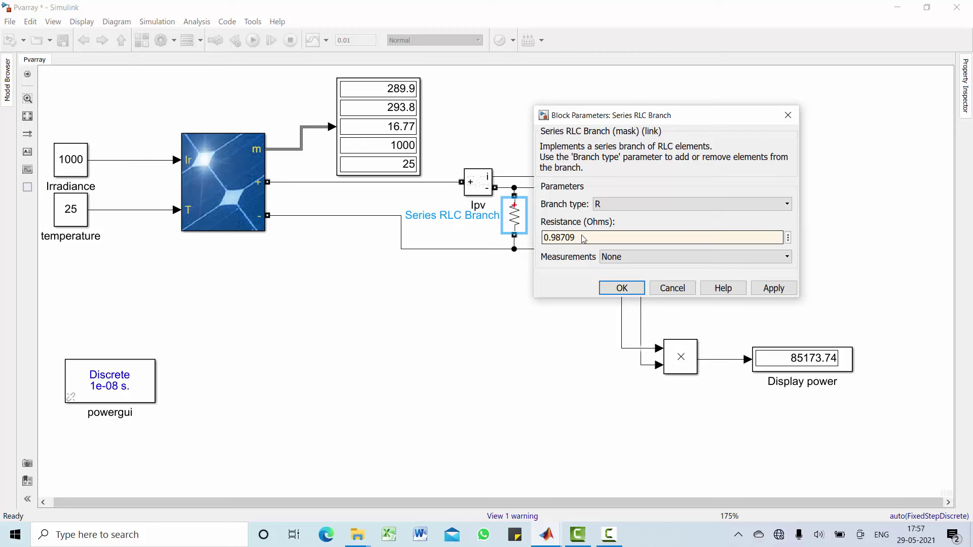
key(Return)
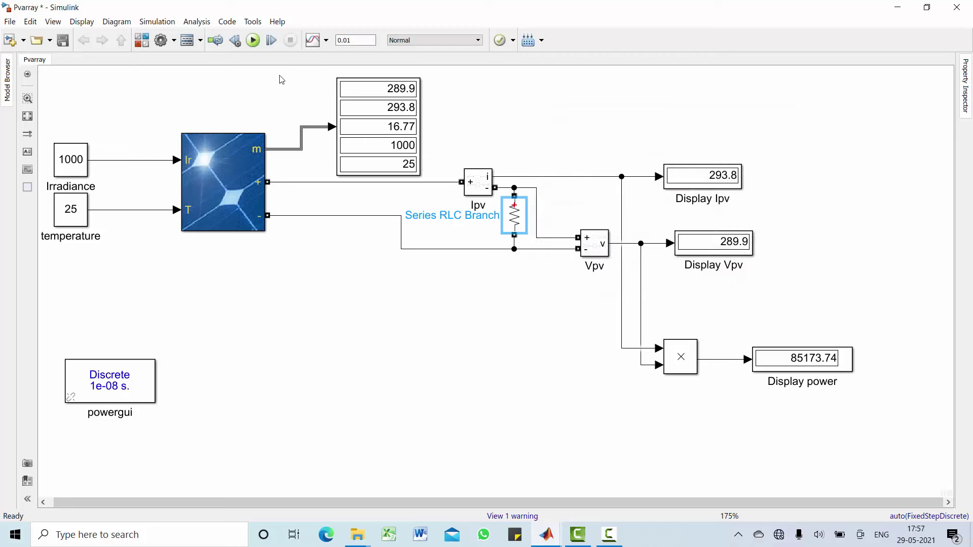
click(252, 40)
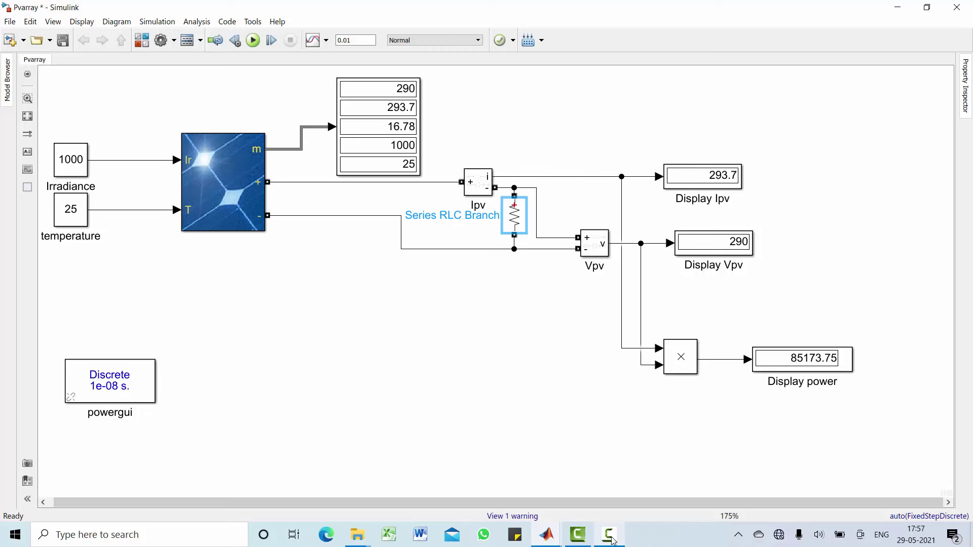
click(743, 442)
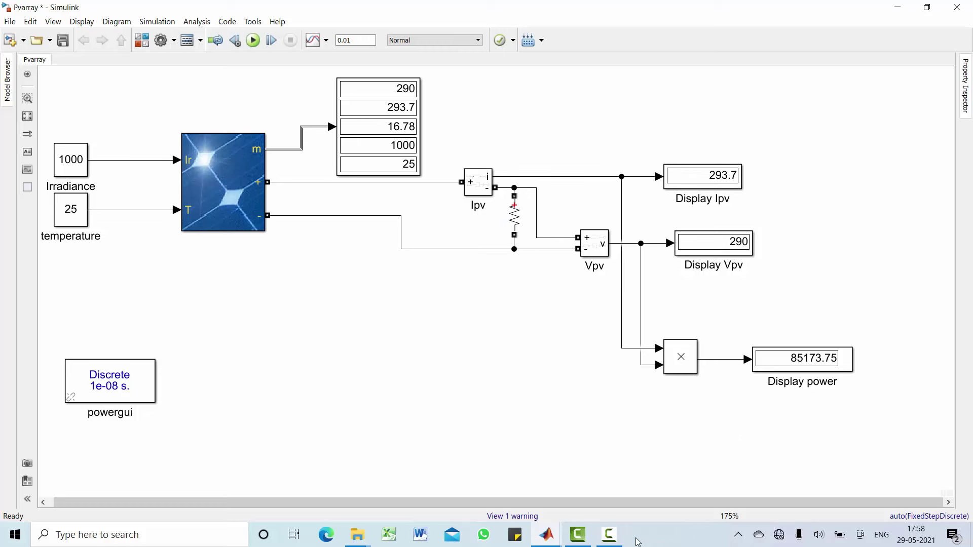